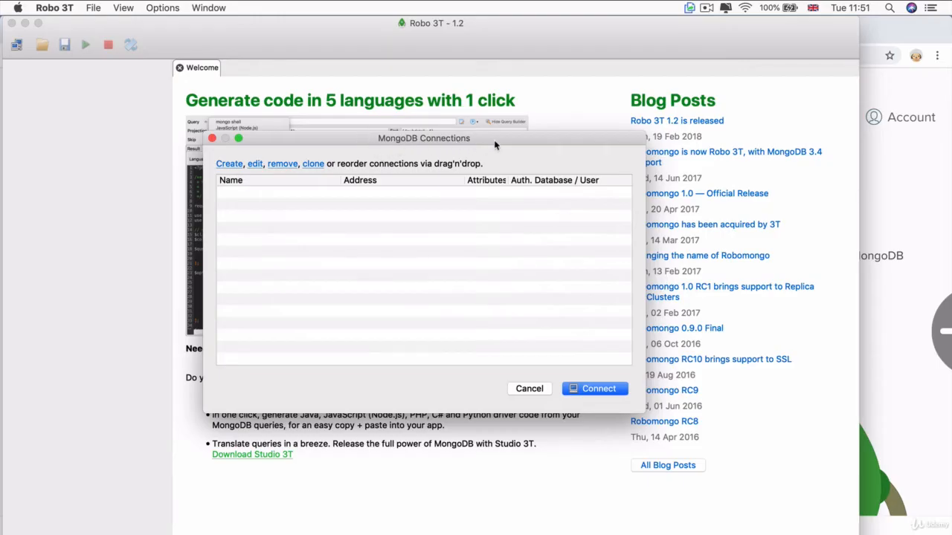
Save a direct connection named New Connection to localhost on port 27017 and try to connect with it
{"action": "left_click_drag", "start_coordinate": [489, 138], "coordinate": [453, 74]}
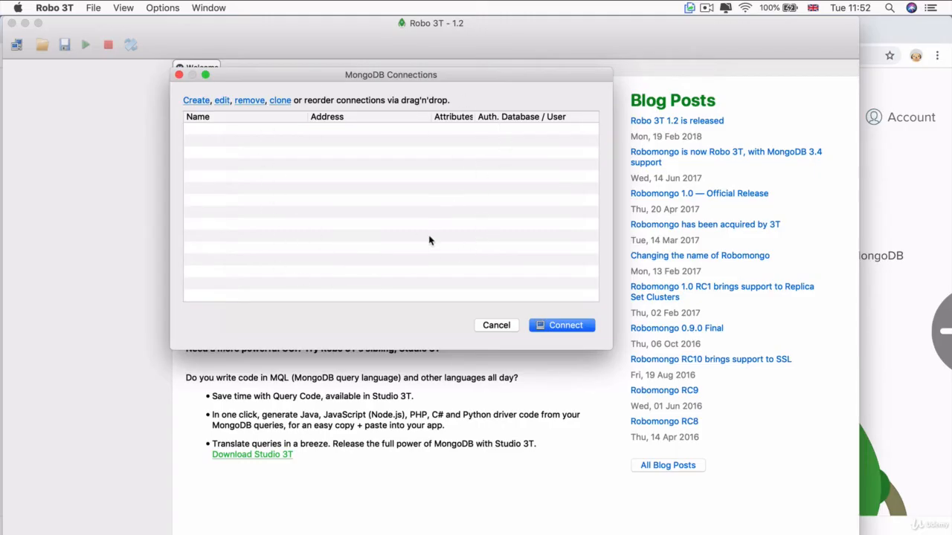
{"action": "left_click", "coordinate": [195, 101]}
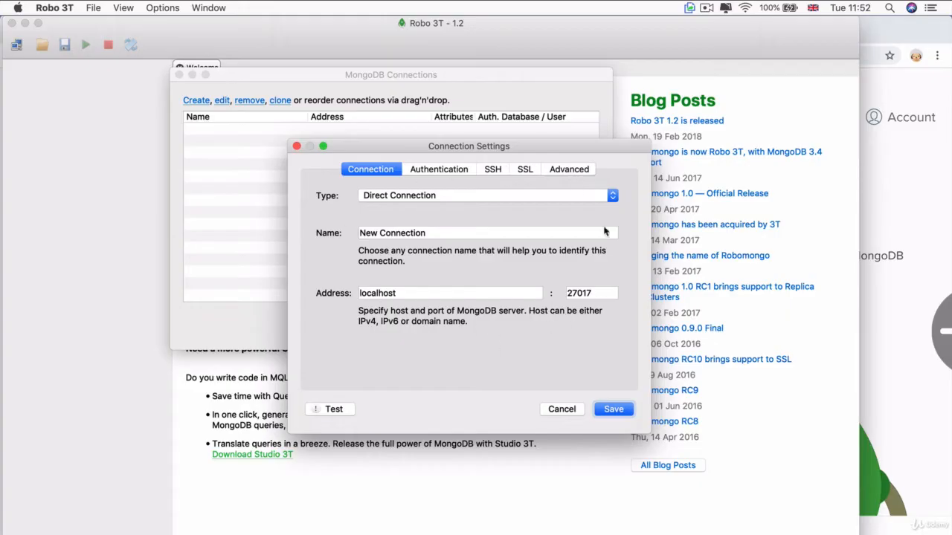
{"action": "left_click", "coordinate": [613, 409]}
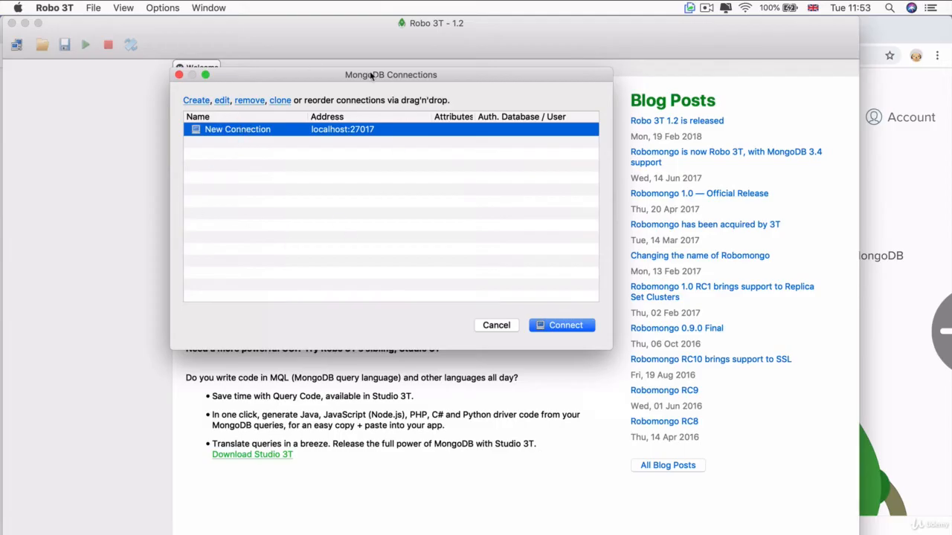
{"action": "left_click", "coordinate": [572, 327]}
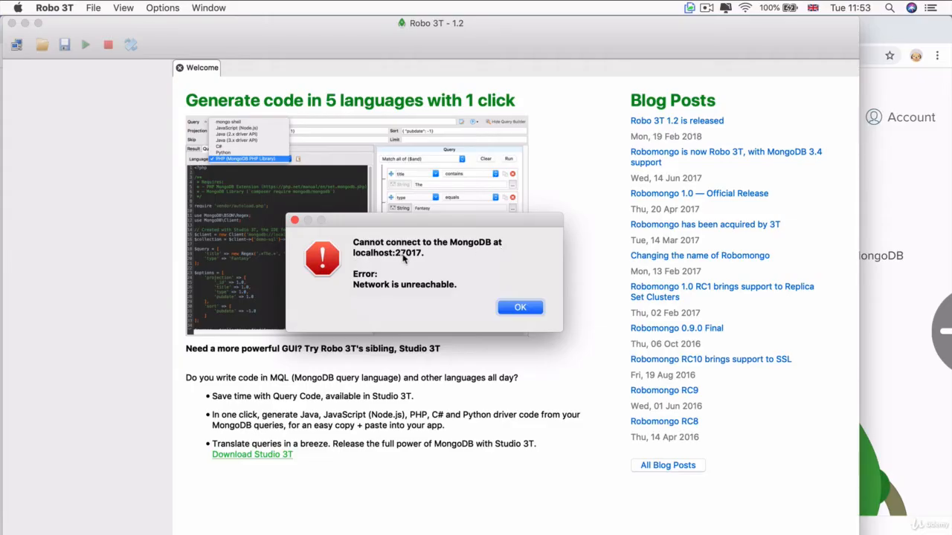
{"action": "left_click", "coordinate": [520, 307]}
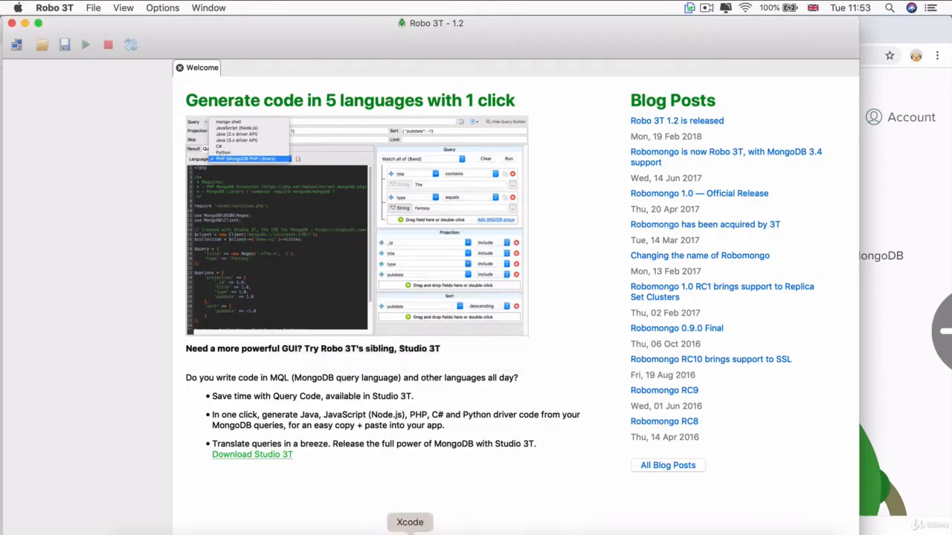
Switch to the Hyper terminal and start the MongoDB server with mongod
{"action": "left_click", "coordinate": [655, 530]}
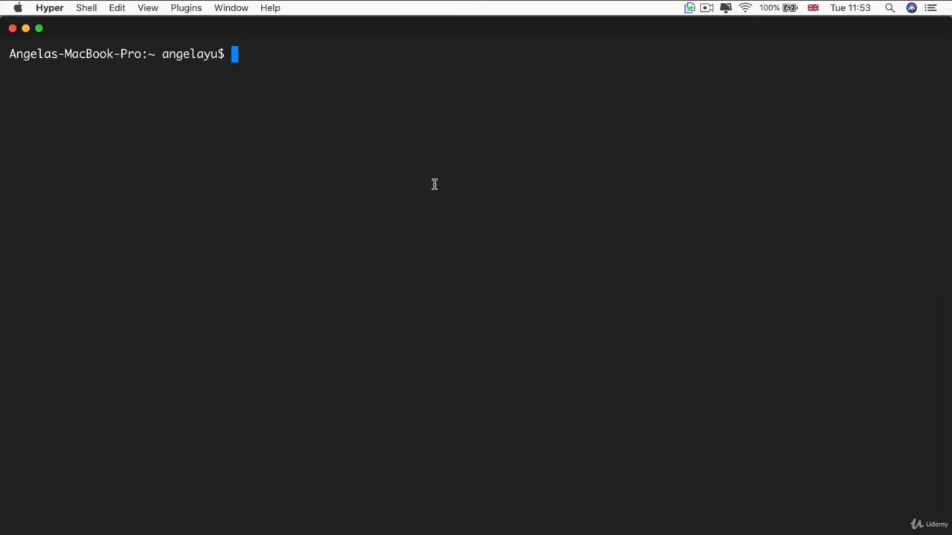
{"action": "type", "text": "mongod"}
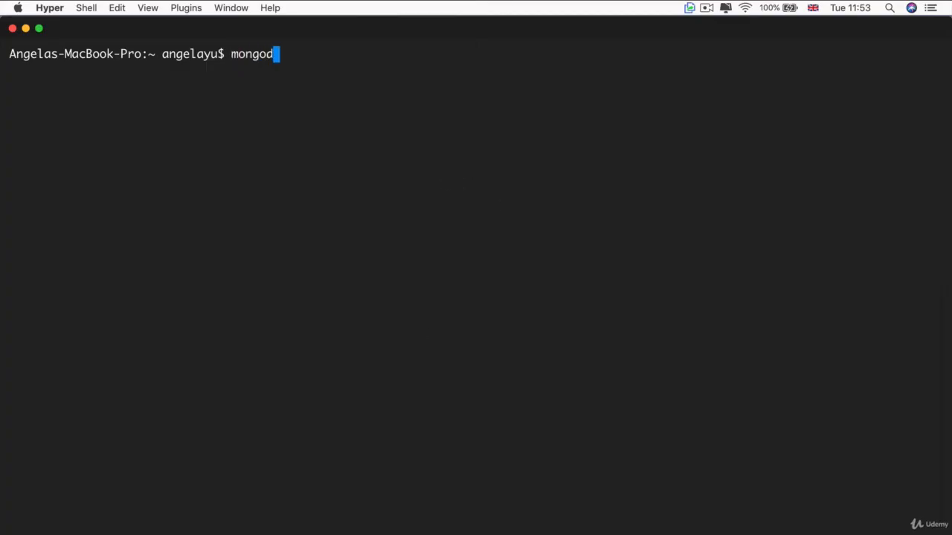
{"action": "key", "text": "Return"}
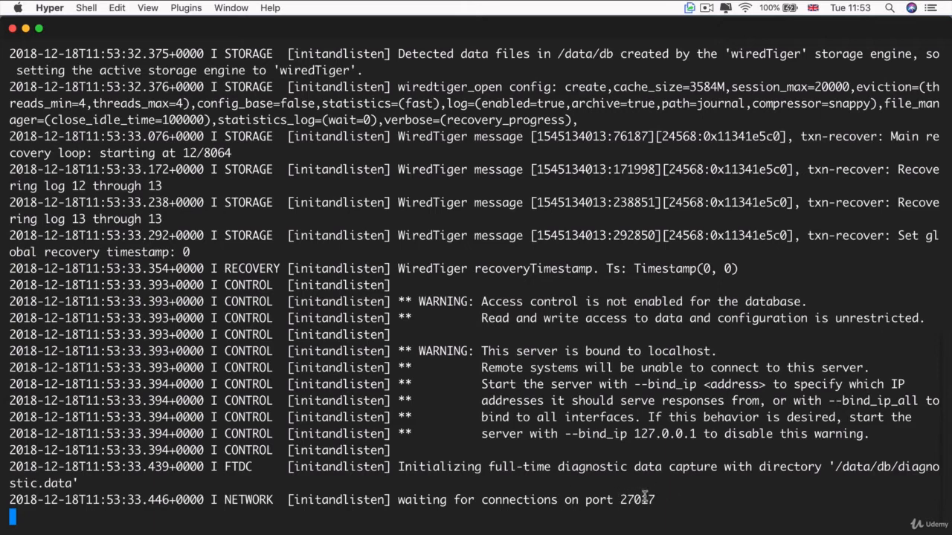
Switch back to Robo 3T, connect to the saved New Connection, and close the Welcome page
{"action": "key", "text": "super+Tab"}
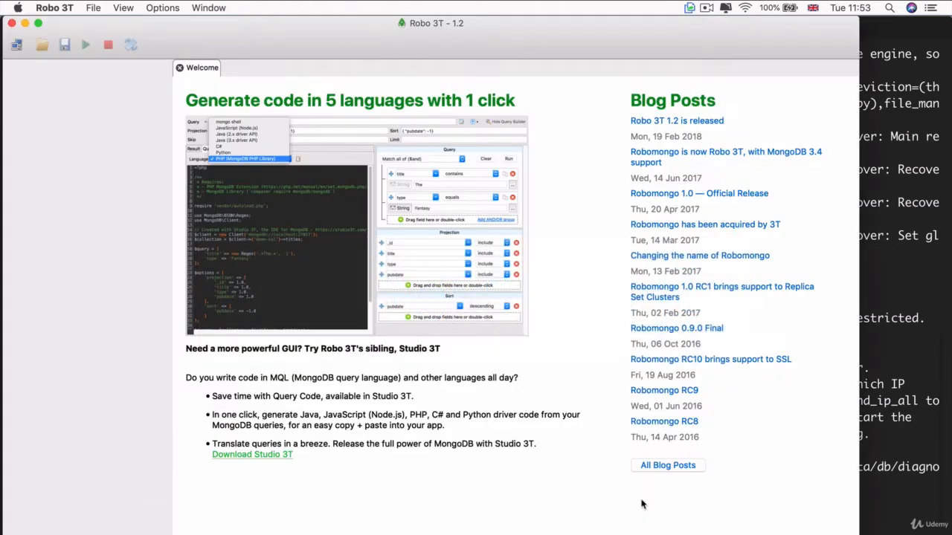
{"action": "left_click", "coordinate": [17, 49]}
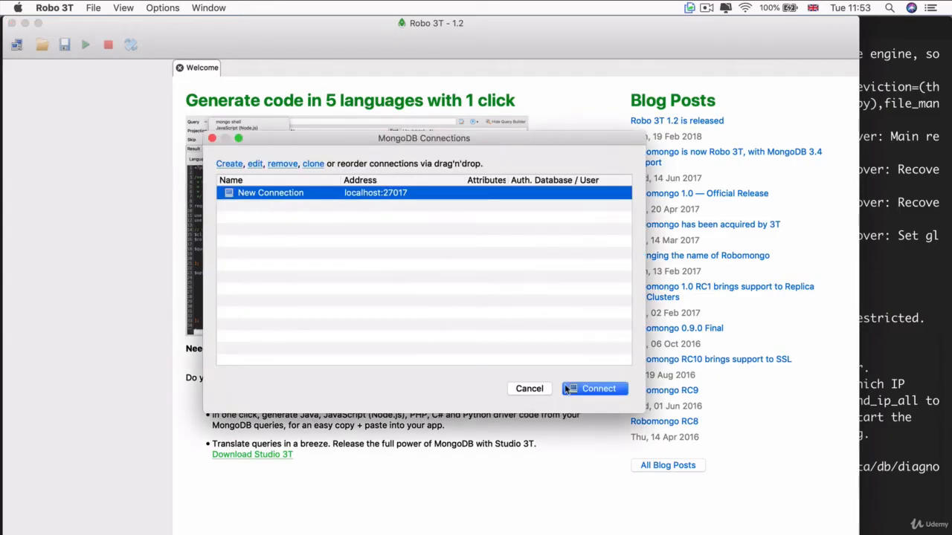
{"action": "left_click", "coordinate": [567, 389]}
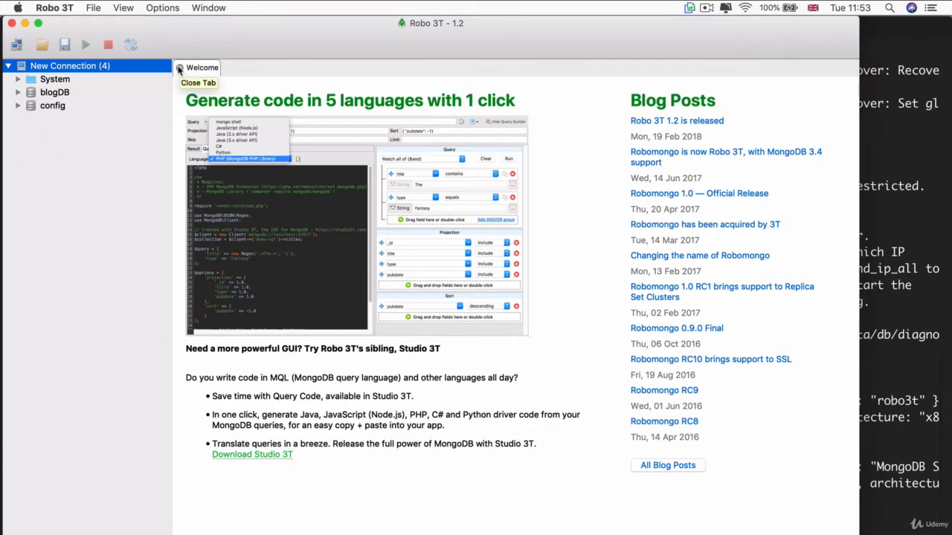
{"action": "left_click", "coordinate": [178, 69]}
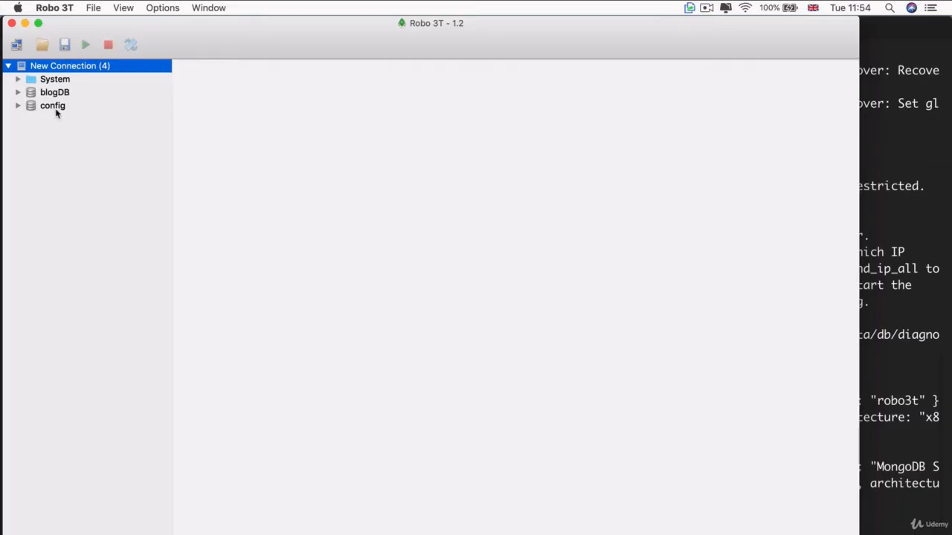
Look at the databases inside the connection's System folder and collapse the folder again
{"action": "left_click", "coordinate": [35, 81]}
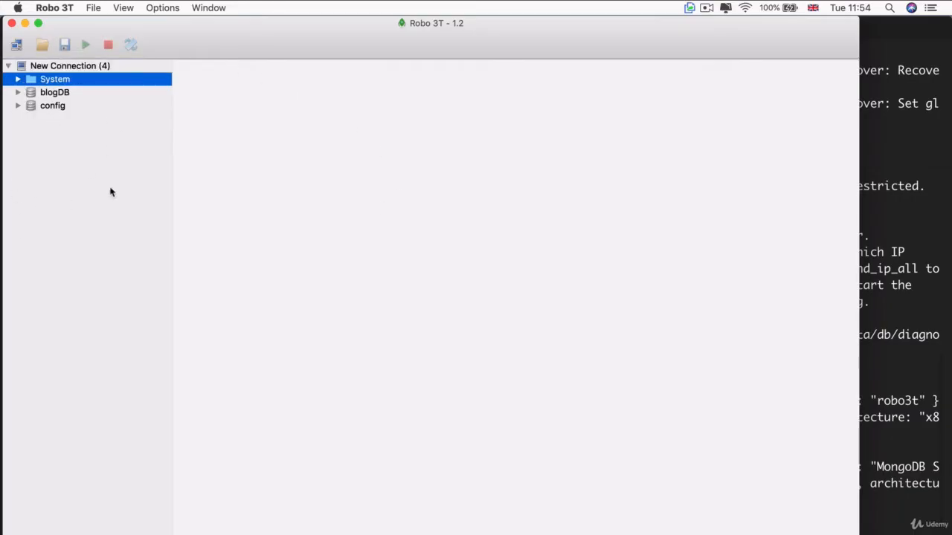
{"action": "left_click", "coordinate": [18, 80]}
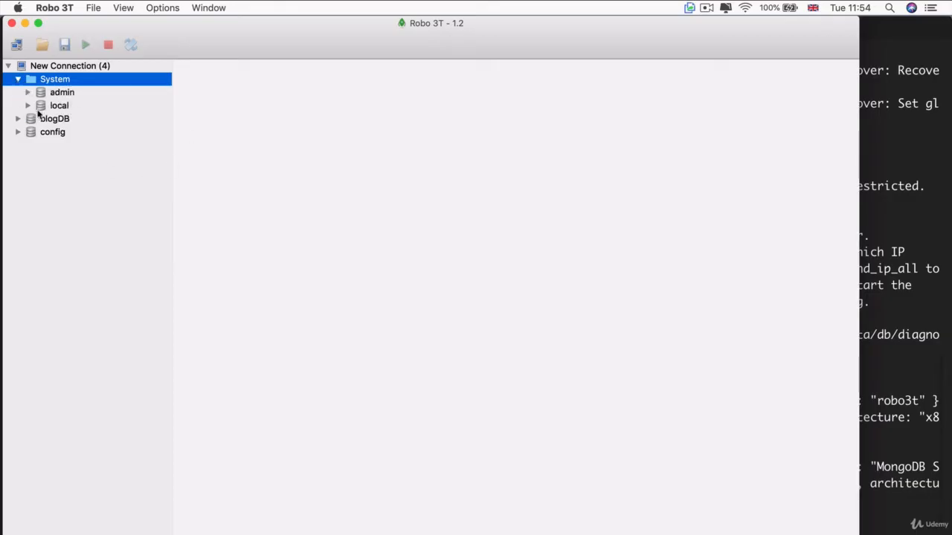
{"action": "left_click", "coordinate": [18, 80]}
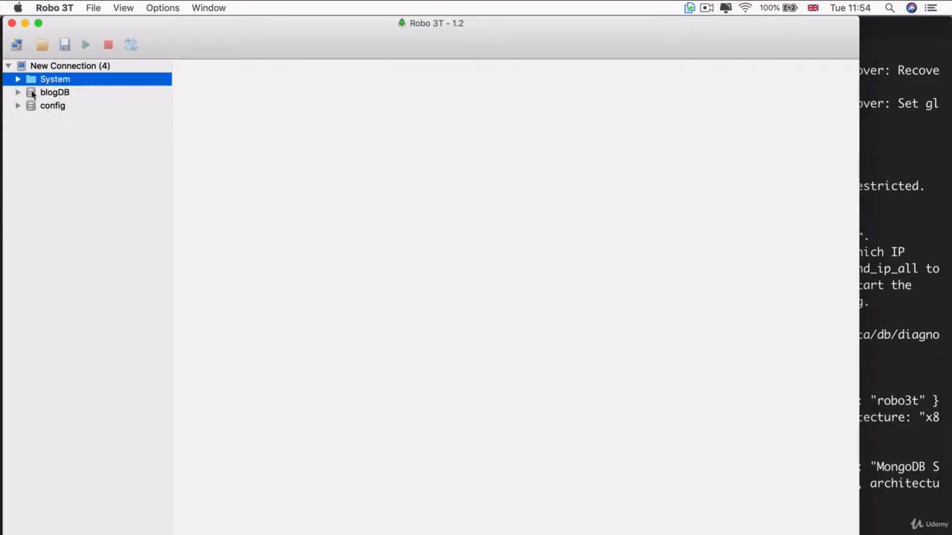
{"action": "key", "text": "Up"}
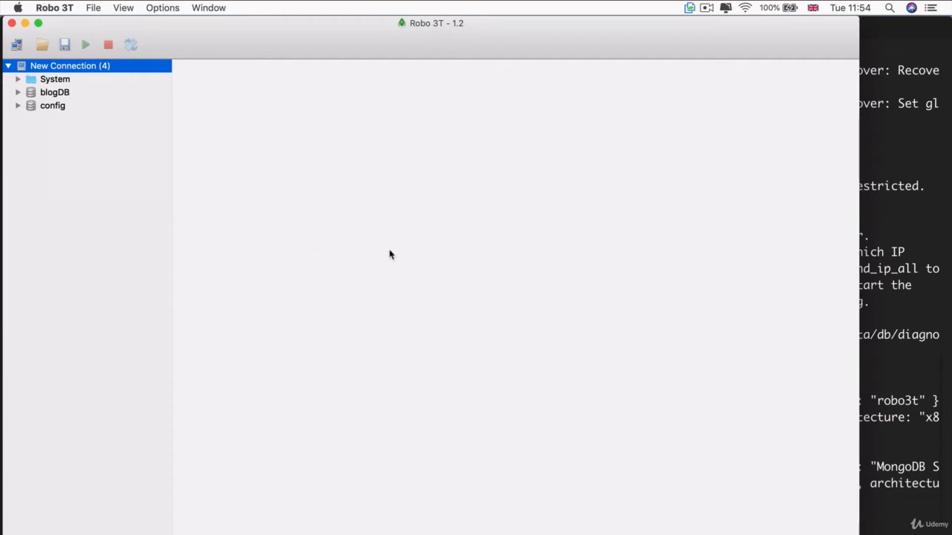
In a new Hyper terminal tab, start the mongo shell and list the databases with show dbs
{"action": "left_click", "coordinate": [876, 223]}
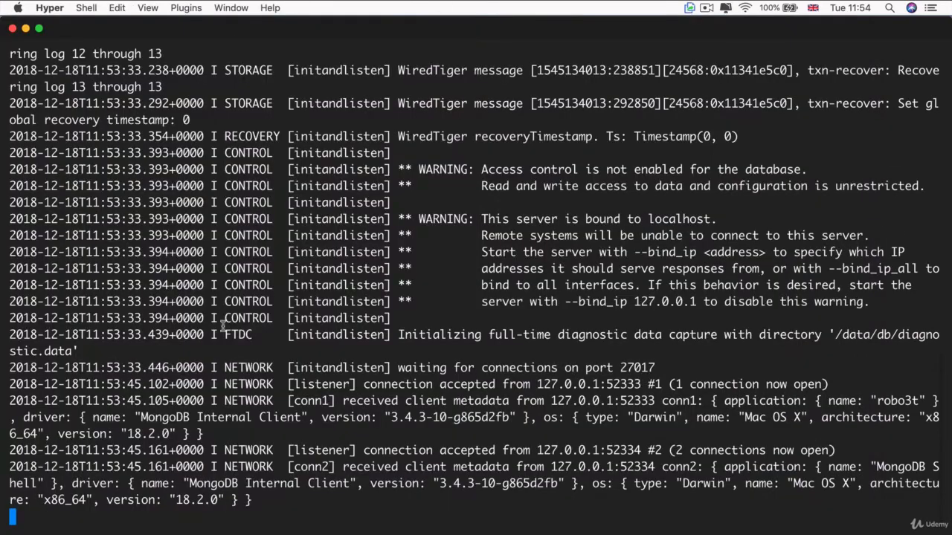
{"action": "key", "text": "super+t"}
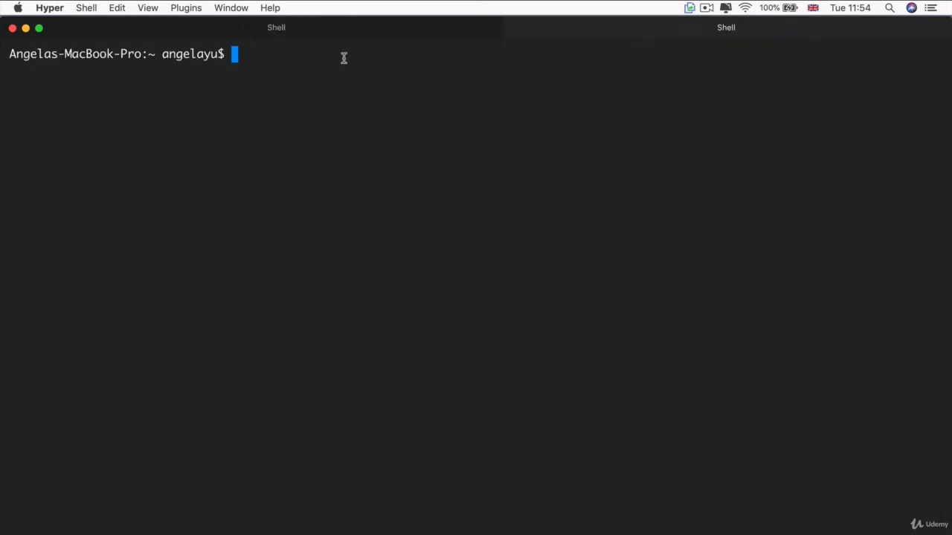
{"action": "type", "text": "mongo"}
{"action": "key", "text": "Return"}
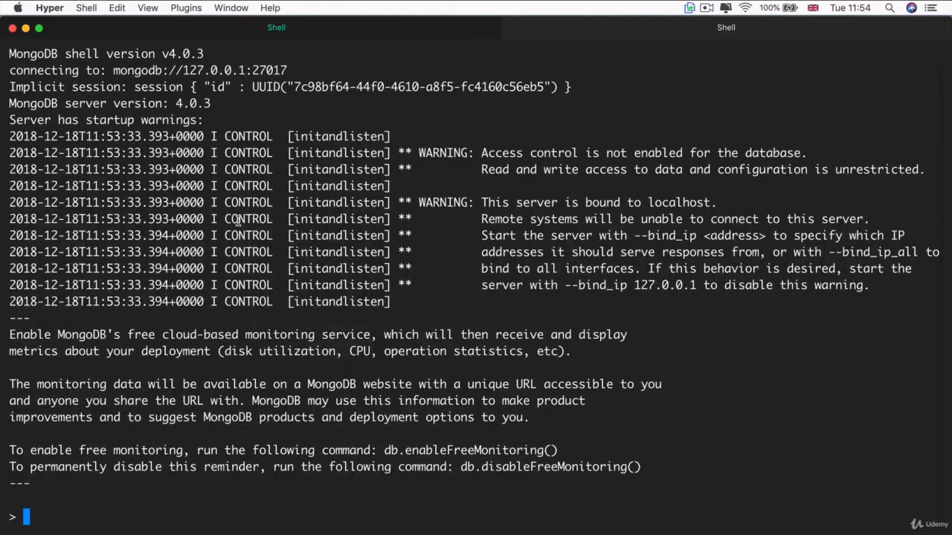
{"action": "type", "text": "show dbs"}
{"action": "key", "text": "Return"}
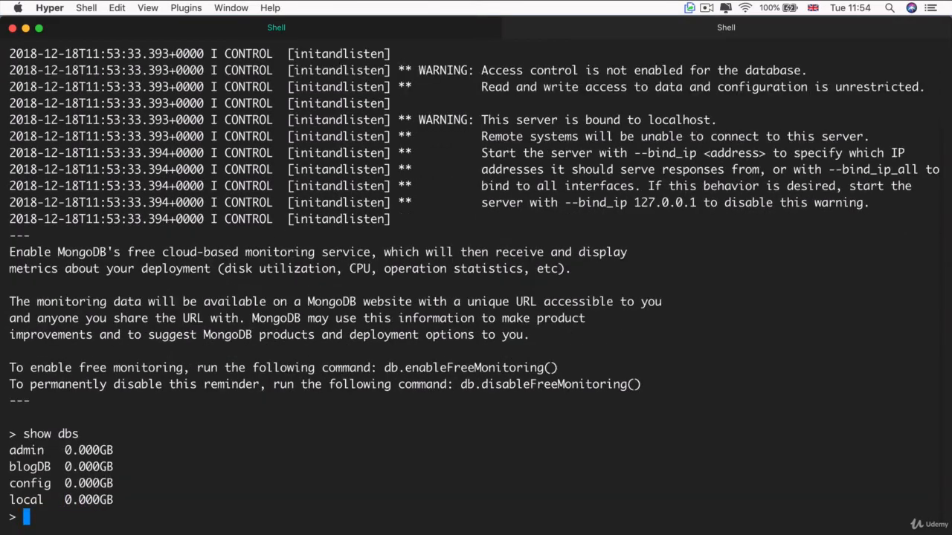
Expand the System folder in Robo 3T and compare the database tree with the shell's list in Hyper
{"action": "key", "text": "super+Tab"}
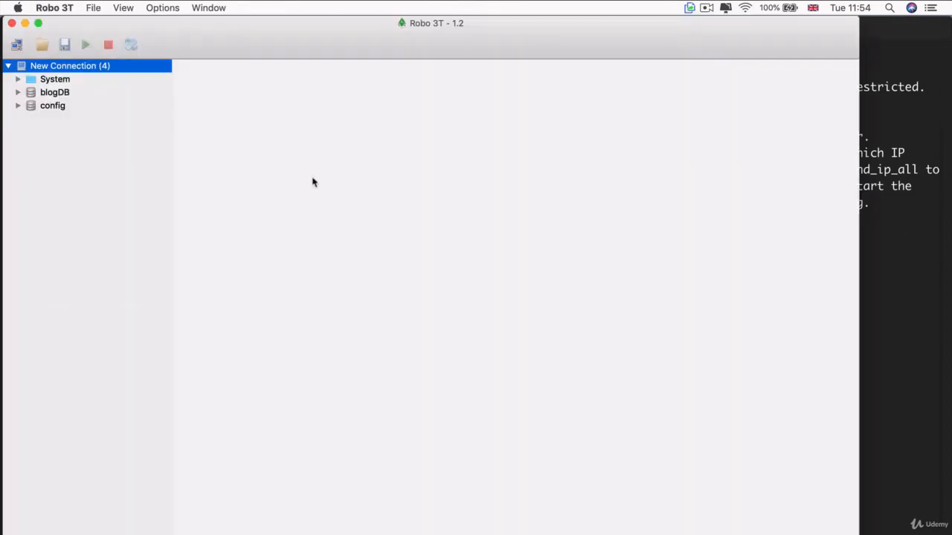
{"action": "left_click", "coordinate": [18, 78]}
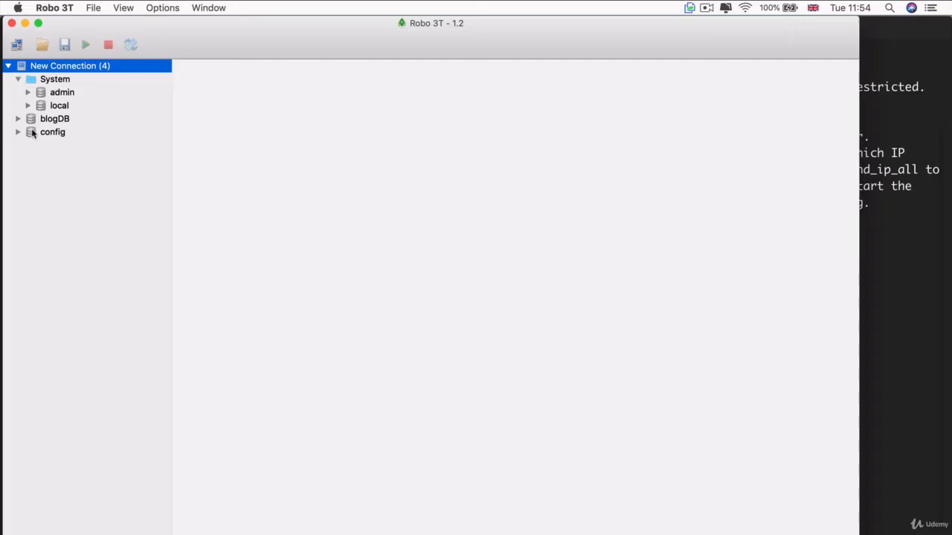
{"action": "key", "text": "super+Tab"}
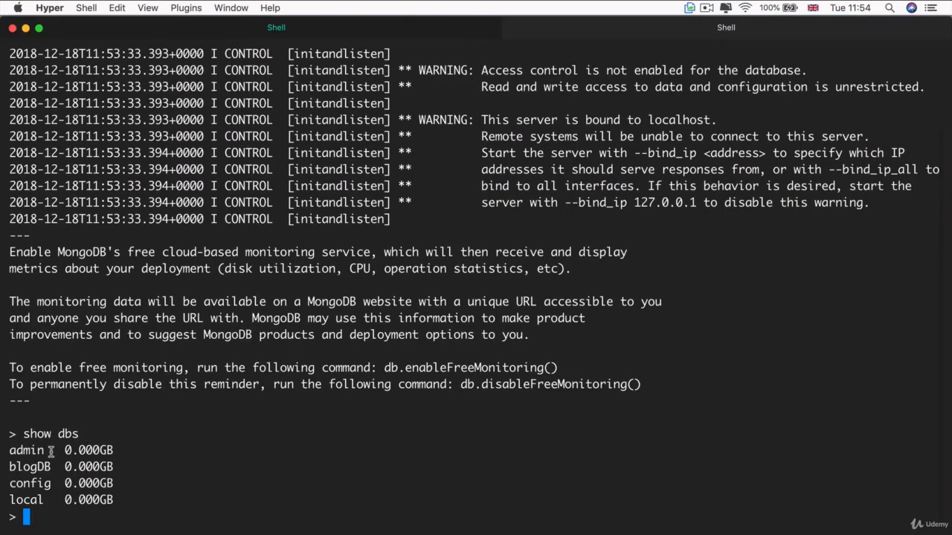
{"action": "type", "text": "use"}
{"action": "key", "text": "BackSpace"}
{"action": "key", "text": "BackSpace"}
{"action": "key", "text": "BackSpace"}
{"action": "key", "text": "BackSpace"}
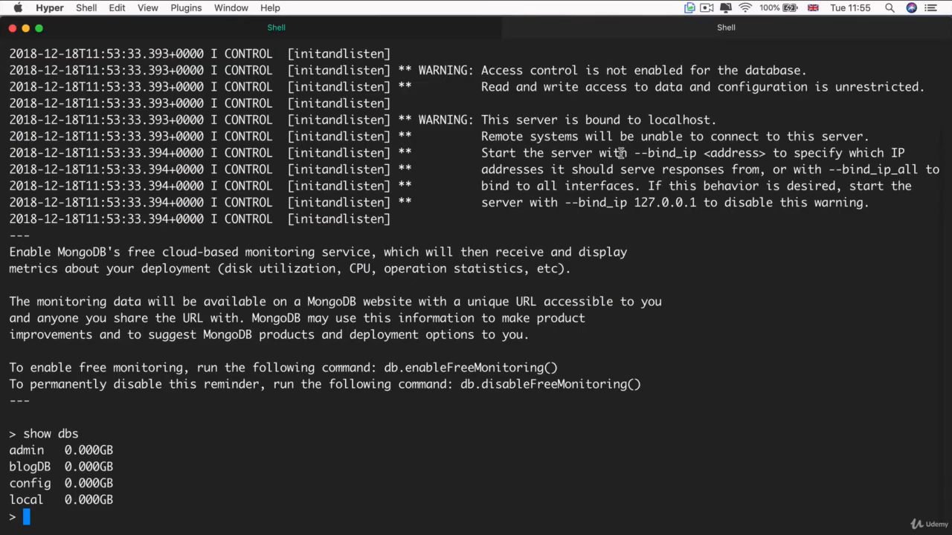
Switch to Robo 3T and resize its window to the full screen width with the Logs bar in view
{"action": "key", "text": "super+Tab"}
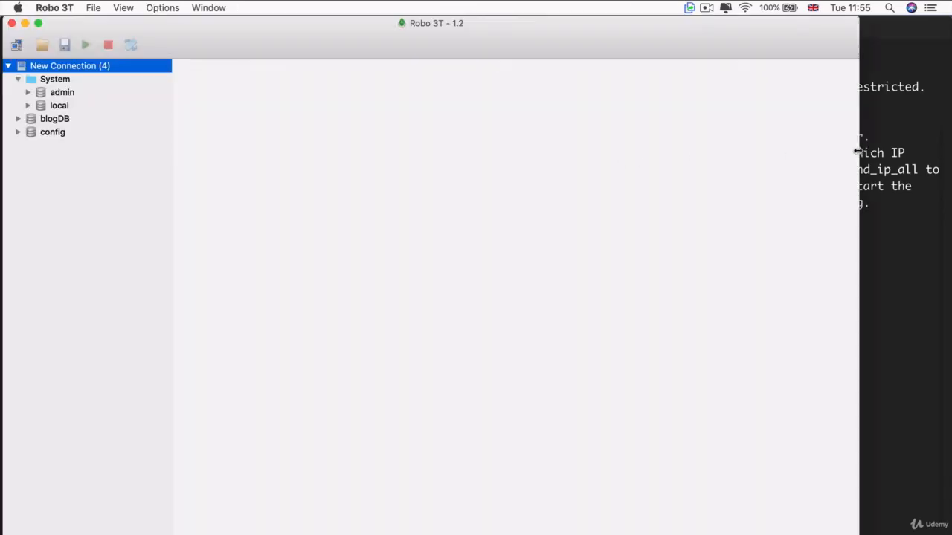
{"action": "left_click_drag", "start_coordinate": [857, 152], "coordinate": [949, 149]}
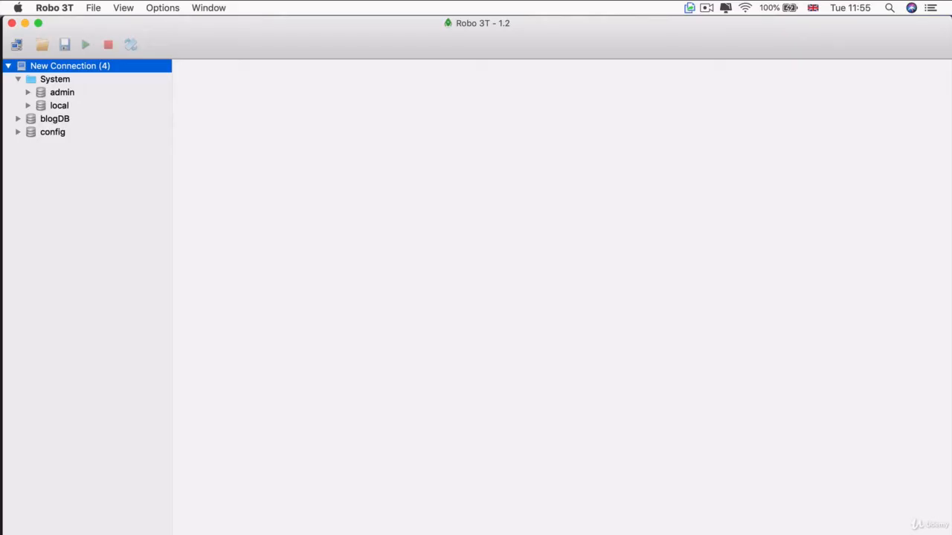
{"action": "mouse_move", "coordinate": [764, 534]}
{"action": "left_mouse_down"}
{"action": "mouse_move", "coordinate": [765, 521]}
{"action": "mouse_move", "coordinate": [763, 533]}
{"action": "left_mouse_up"}
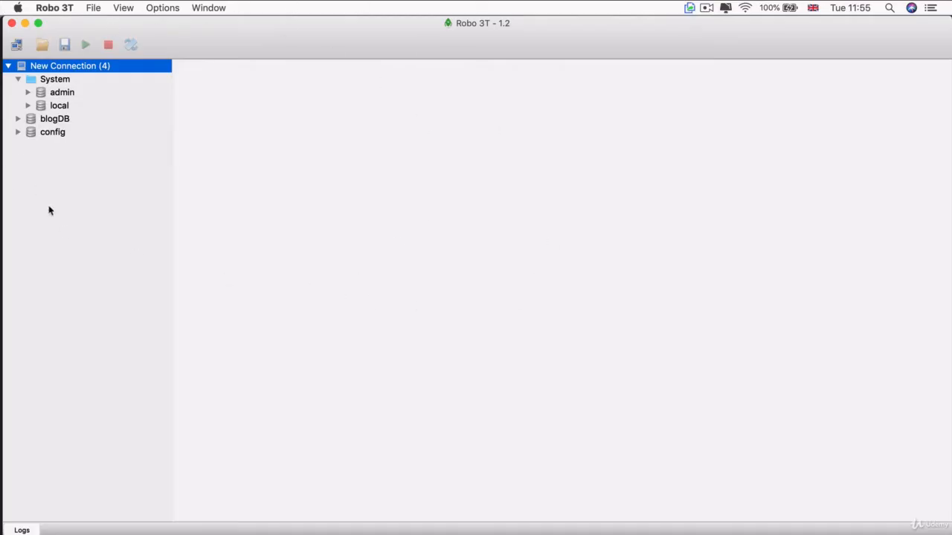
Create a database named wikiDB on New Connection
{"action": "right_click", "coordinate": [48, 66]}
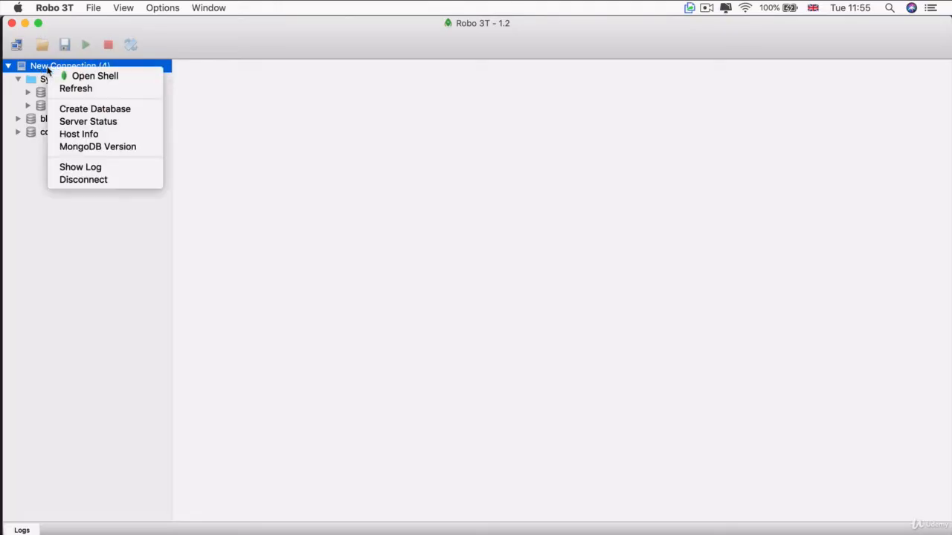
{"action": "left_click", "coordinate": [146, 110]}
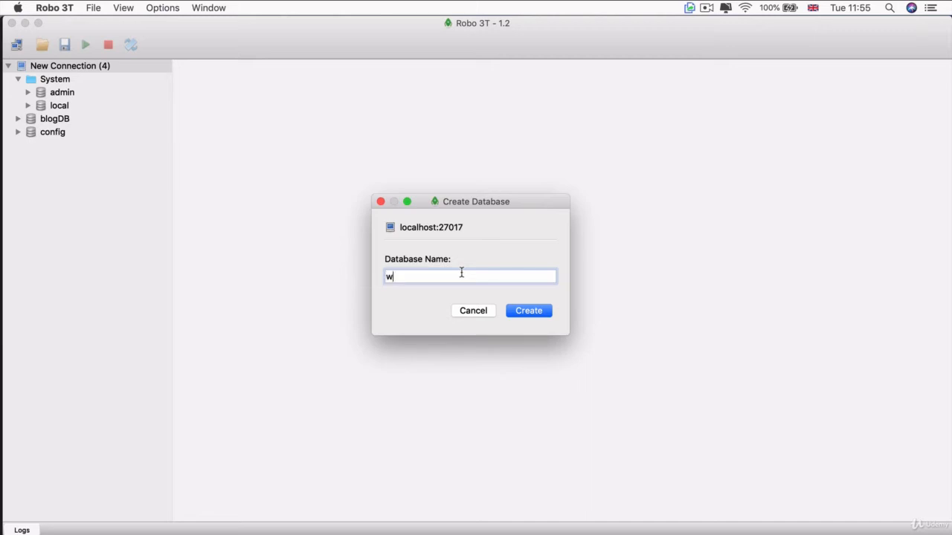
{"action": "key", "text": "Return"}
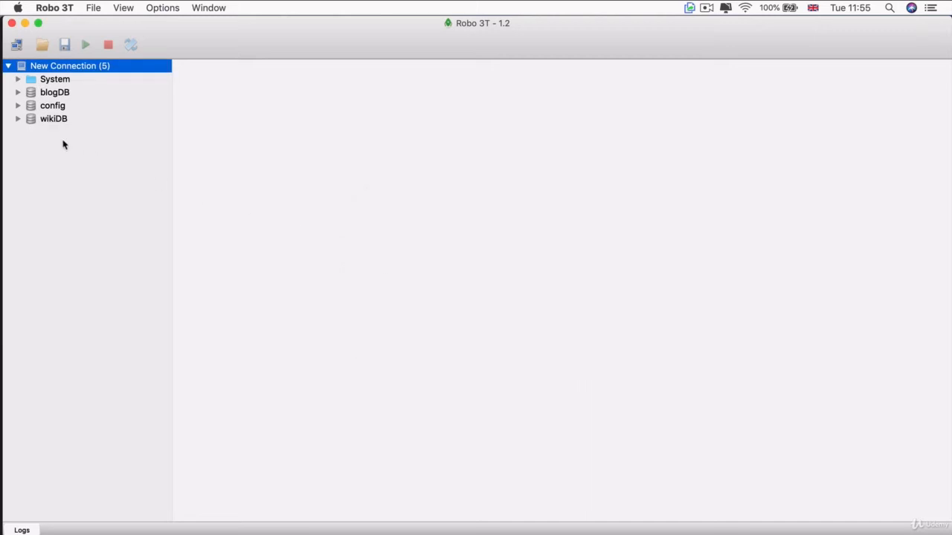
Start a new collection in the wikiDB database and name it articles
{"action": "left_click", "coordinate": [17, 118]}
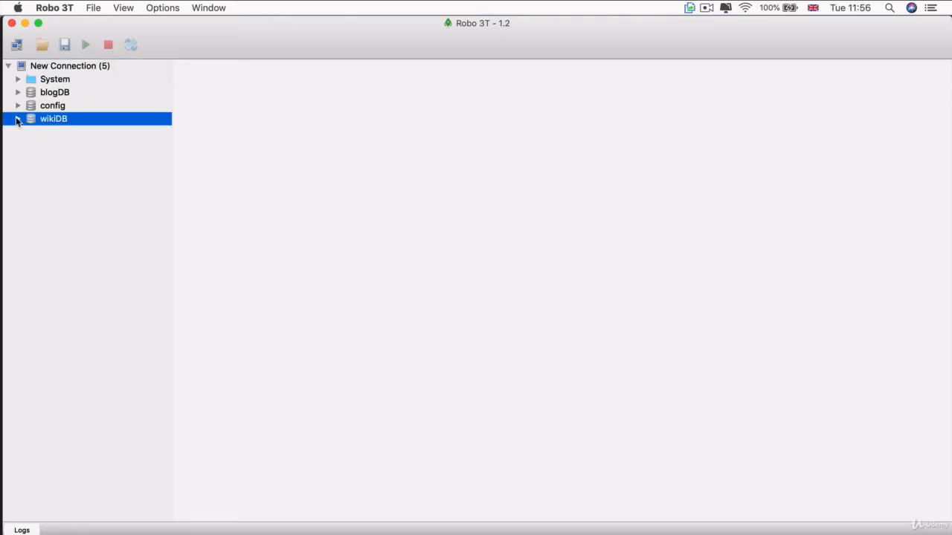
{"action": "left_click", "coordinate": [18, 119]}
{"action": "left_click", "coordinate": [28, 132]}
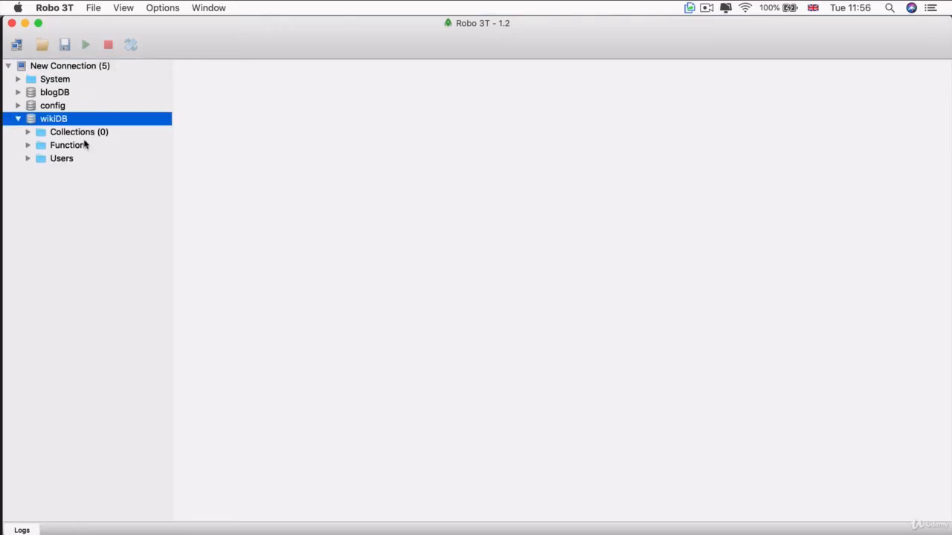
{"action": "left_click", "coordinate": [112, 134]}
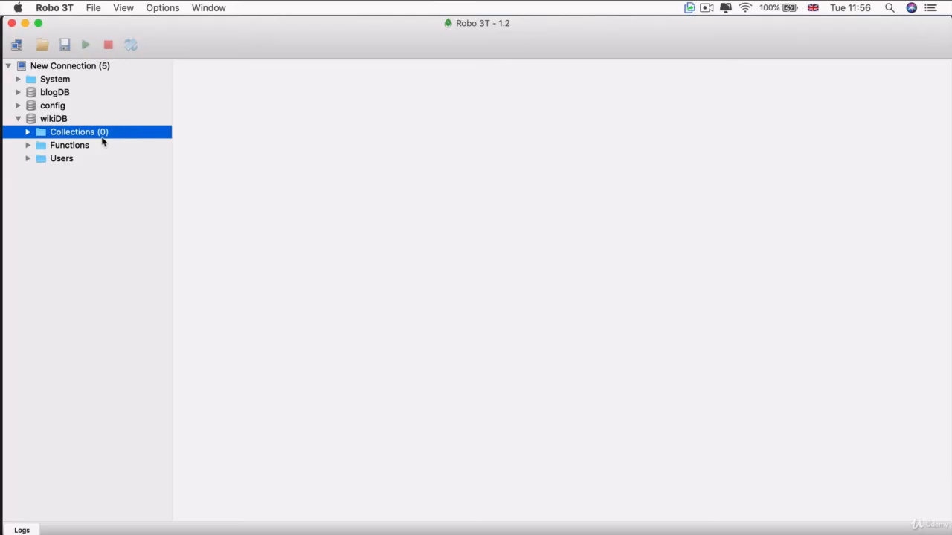
{"action": "right_click", "coordinate": [103, 136]}
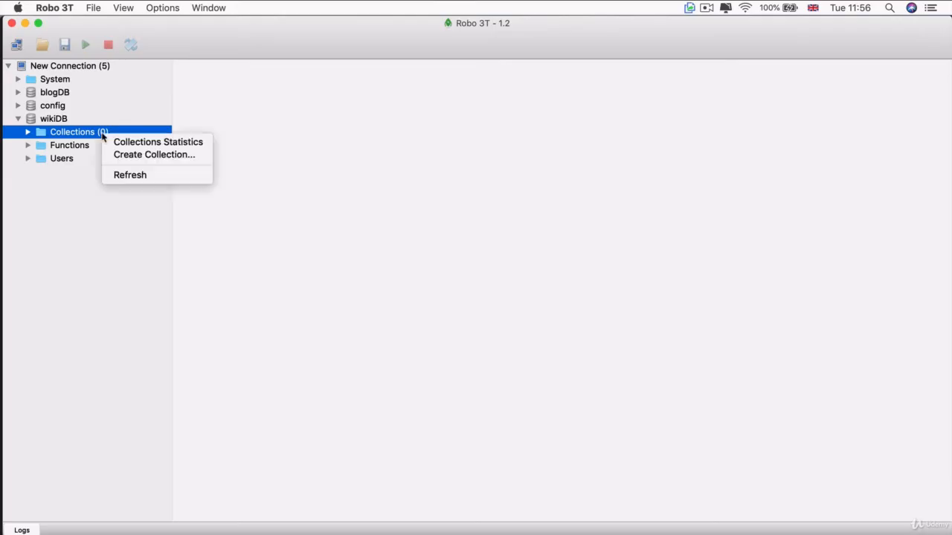
{"action": "left_click", "coordinate": [142, 156]}
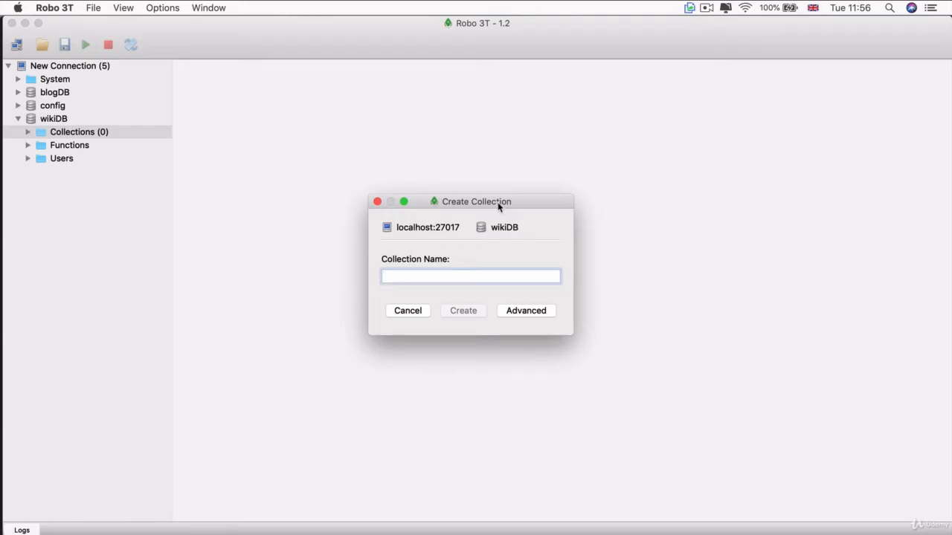
{"action": "type", "text": "art"}
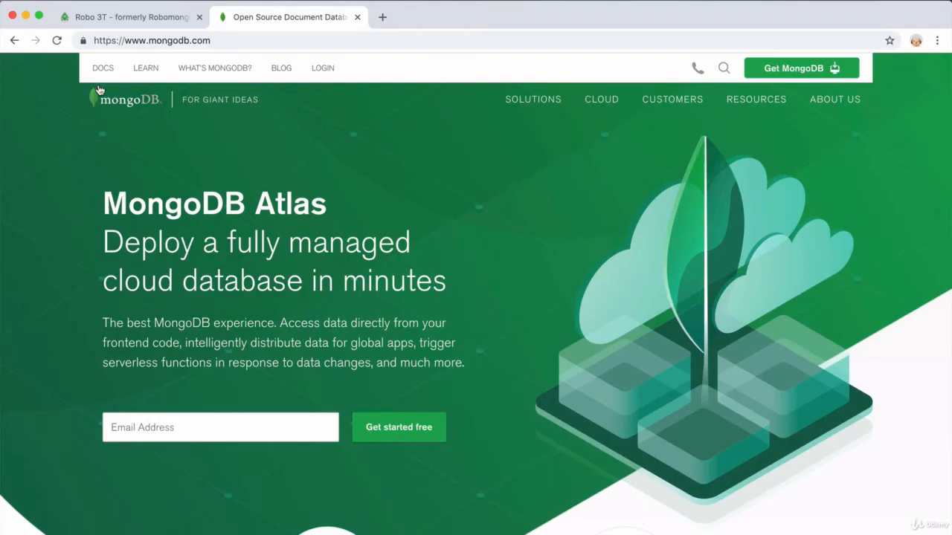
Switch to Chrome and open the MongoDB documentation from the mongodb.com site
{"action": "left_click", "coordinate": [103, 68]}
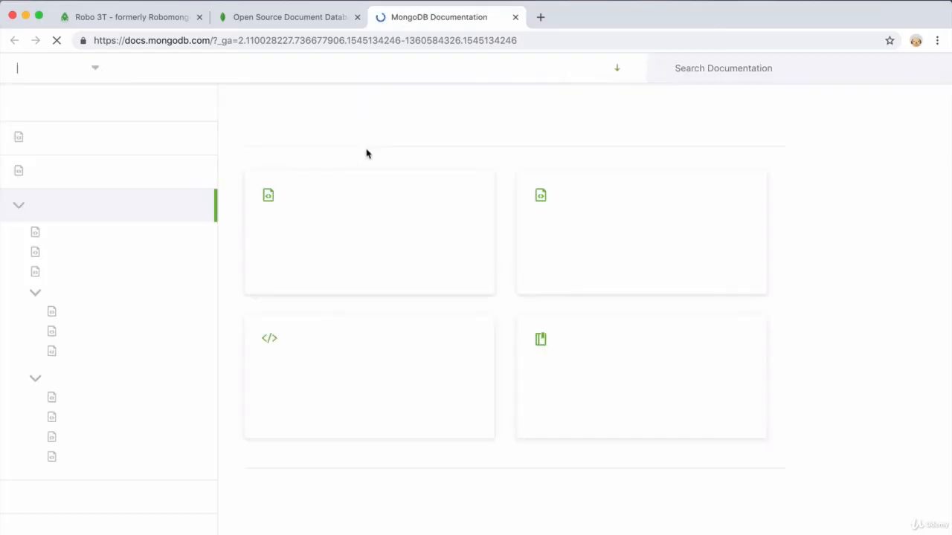
{"action": "left_click", "coordinate": [267, 21]}
{"action": "left_click", "coordinate": [393, 21]}
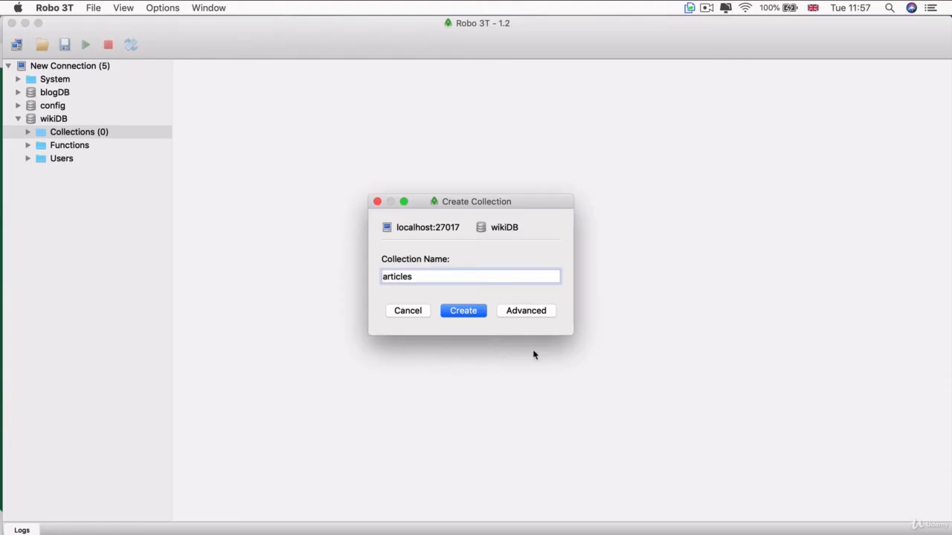
Back in Robo 3T, create the articles collection and expand it under wikiDB's Collections folder
{"action": "left_click", "coordinate": [463, 311]}
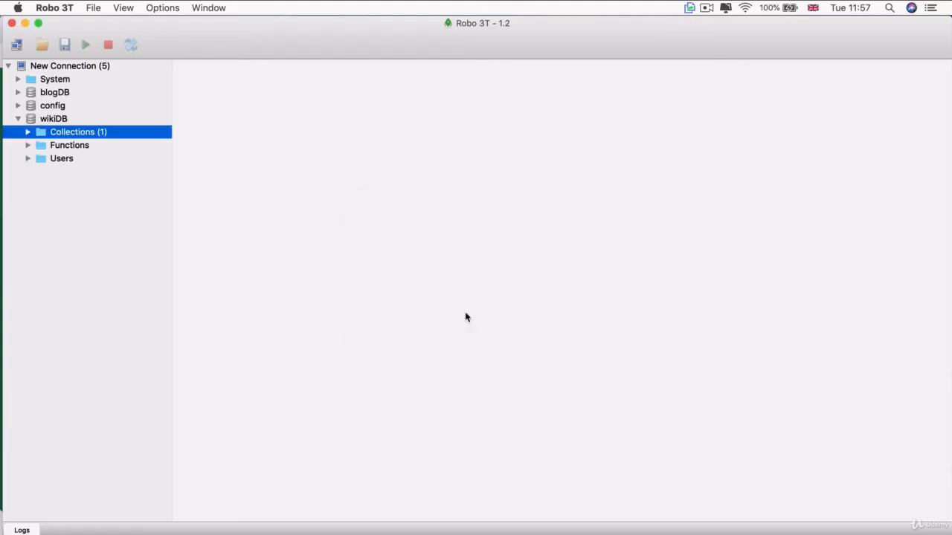
{"action": "left_click", "coordinate": [28, 133]}
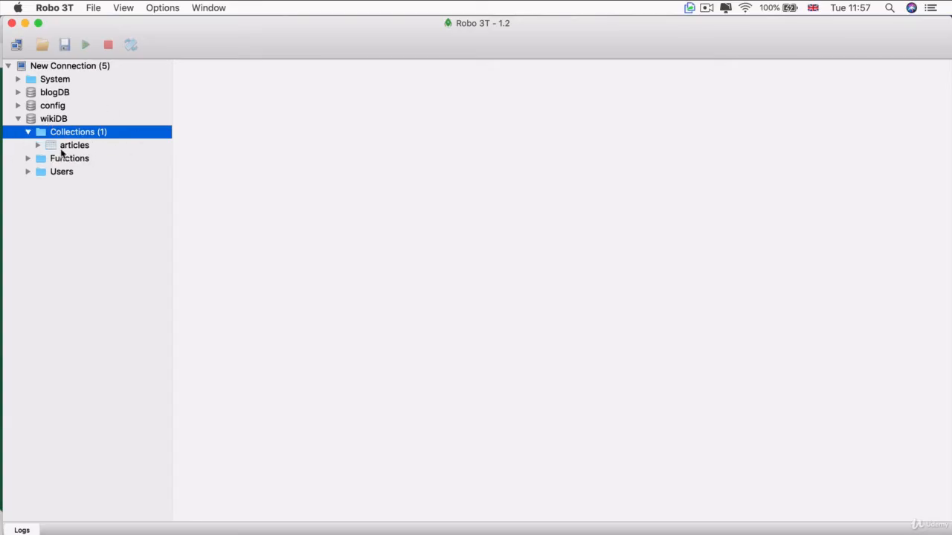
{"action": "left_click", "coordinate": [37, 145]}
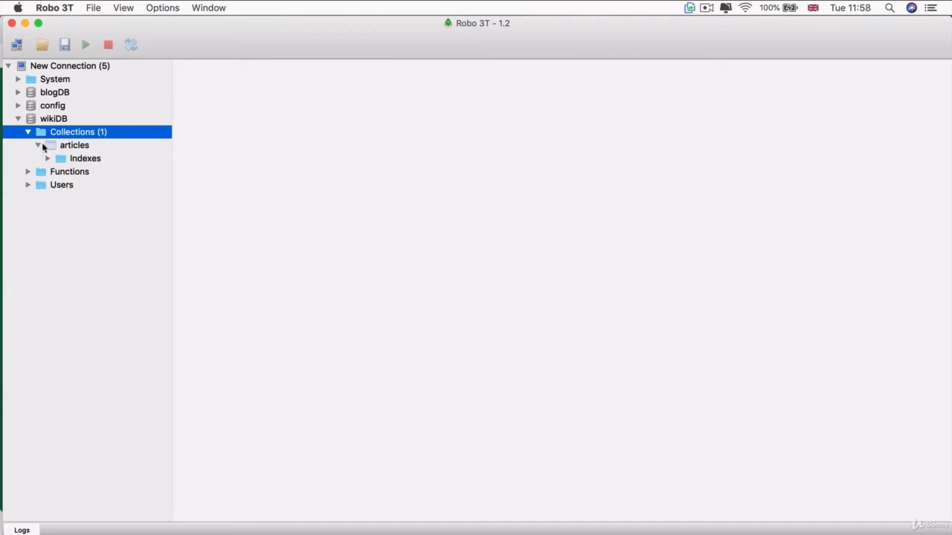
{"action": "left_click", "coordinate": [57, 147]}
View the documents stored in the articles collection
{"action": "right_click", "coordinate": [79, 149]}
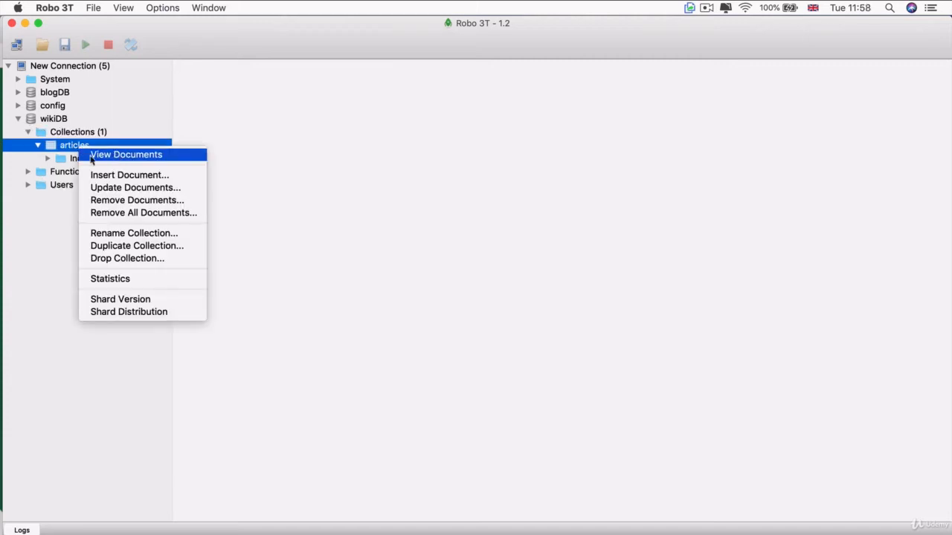
{"action": "right_click", "coordinate": [55, 148]}
{"action": "left_click", "coordinate": [85, 157]}
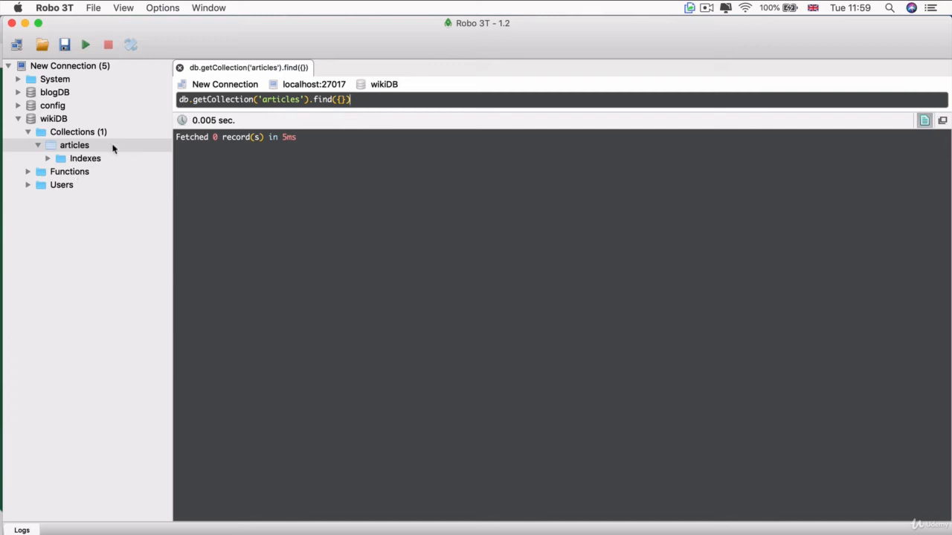
Start a new document in the articles collection and give it the field title: "REST"
{"action": "right_click", "coordinate": [68, 148]}
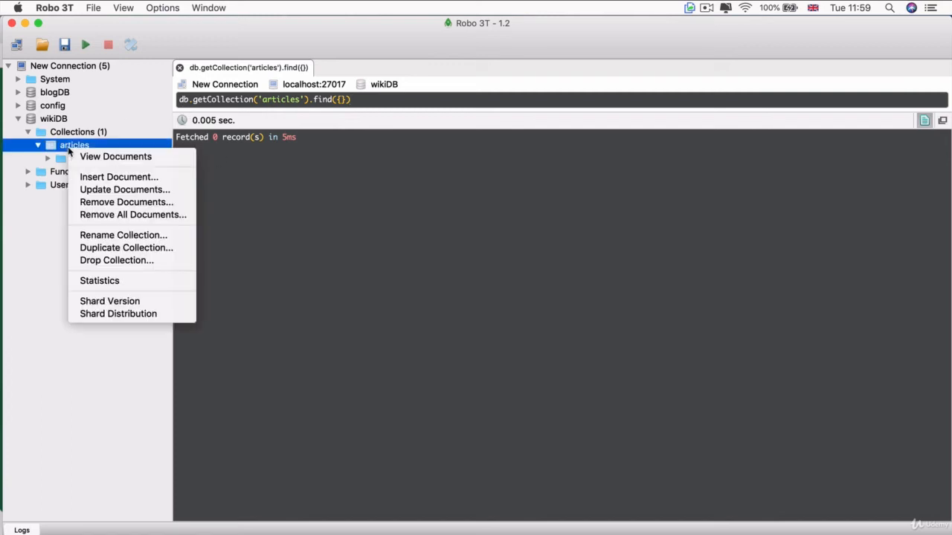
{"action": "left_click", "coordinate": [178, 181]}
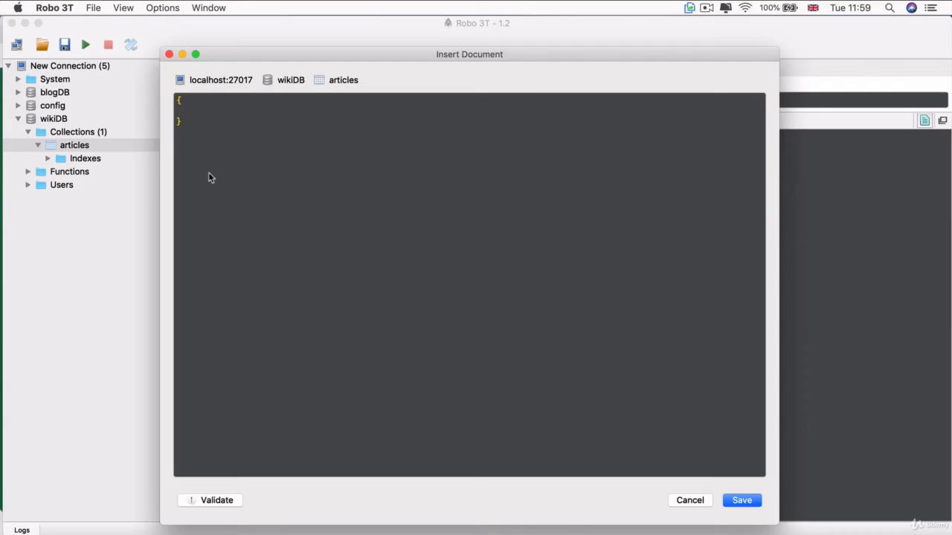
{"action": "type", "text": "title"}
{"action": "left_click_drag", "start_coordinate": [188, 127], "coordinate": [175, 101]}
{"action": "left_click", "coordinate": [182, 121]}
{"action": "type", "text": "REST\","}
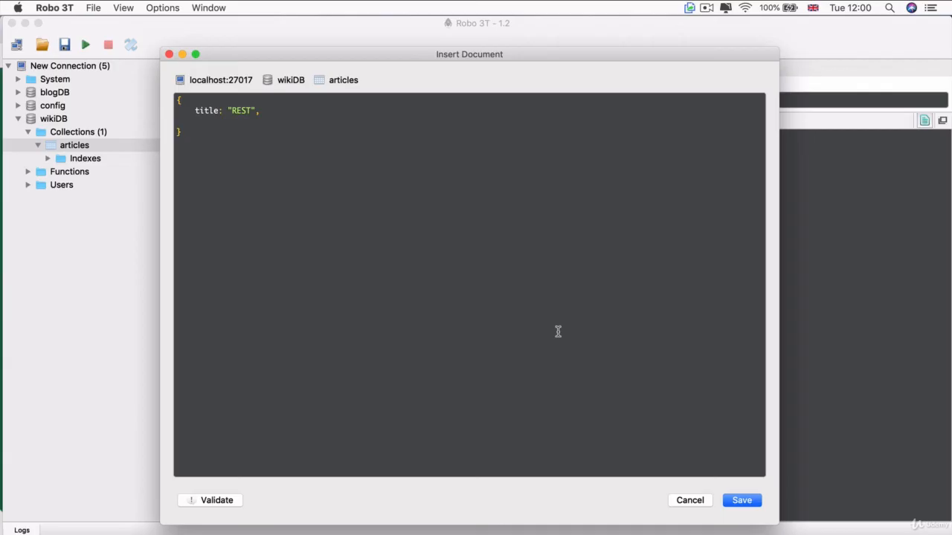
Add the document's content field: "REST is short for REpresentational State Transfer. It's an architectural style for designing API"
{"action": "type", "text": "conte"}
{"action": "type", "text": "nt: \"REST is short for RE"}
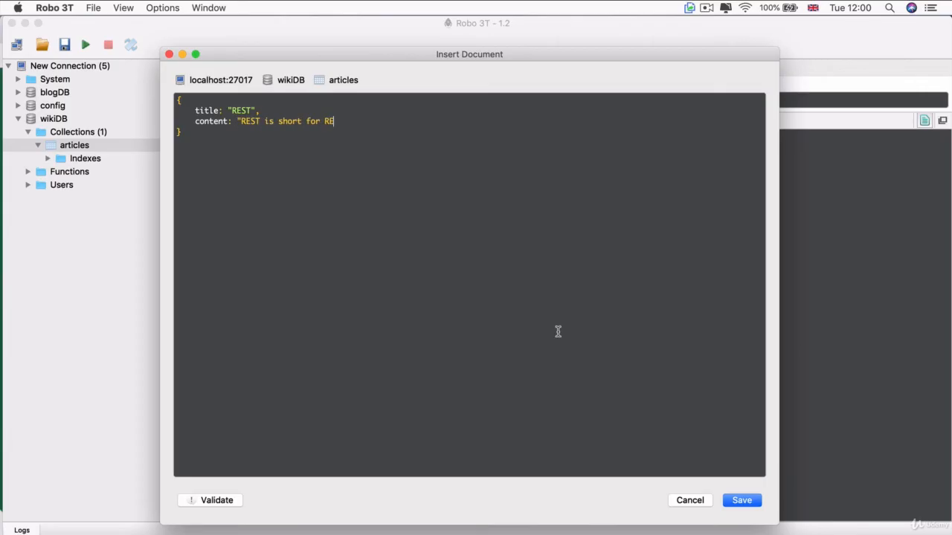
{"action": "type", "text": "presentational State "}
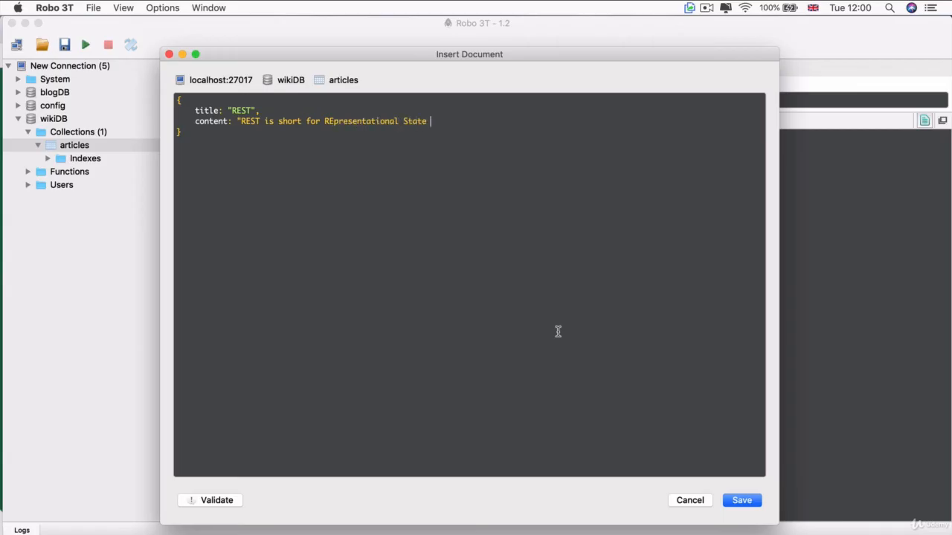
{"action": "type", "text": "Transfer. It's an architectur"}
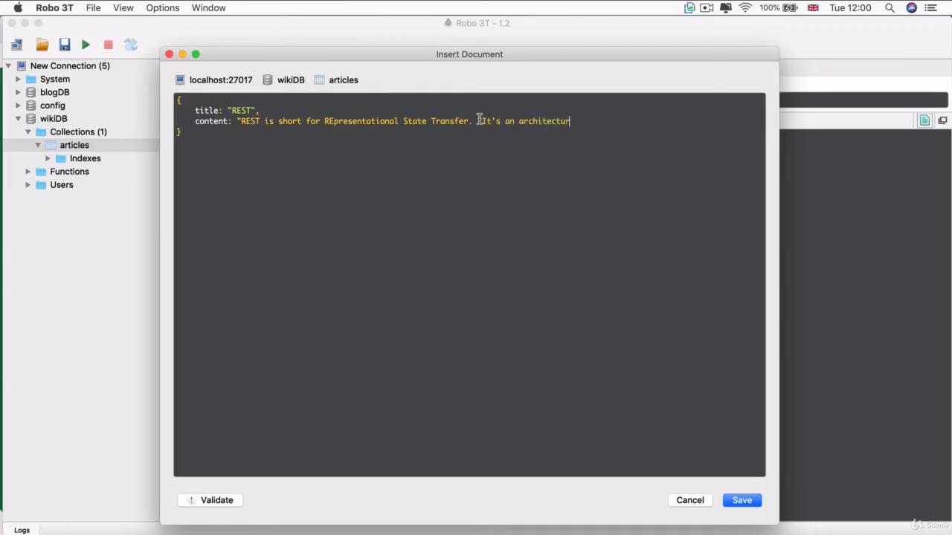
{"action": "type", "text": "al style for designing APIs.\""}
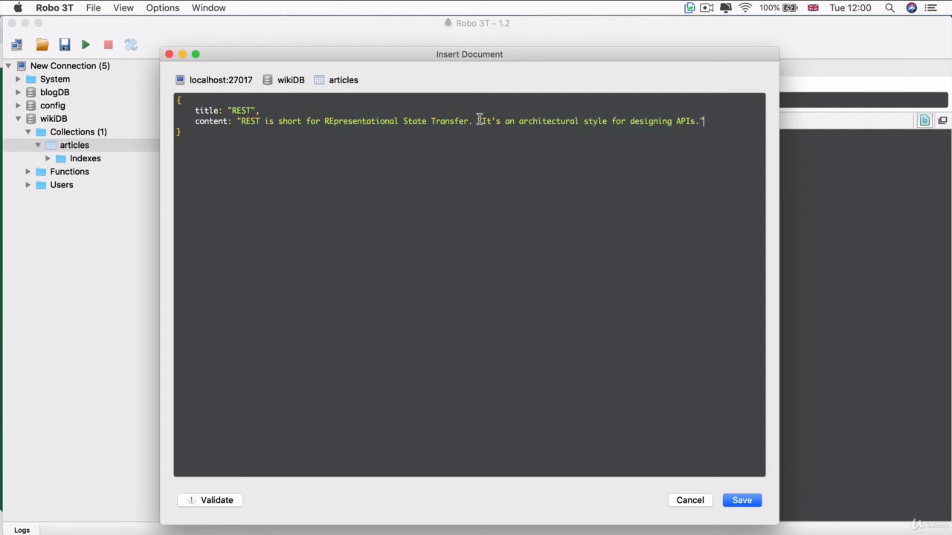
Review the title field and save the REST document to the articles collection
{"action": "key", "text": "Down"}
{"action": "left_click_drag", "start_coordinate": [194, 111], "coordinate": [264, 111]}
{"action": "left_click", "coordinate": [274, 110]}
{"action": "left_click", "coordinate": [741, 500]}
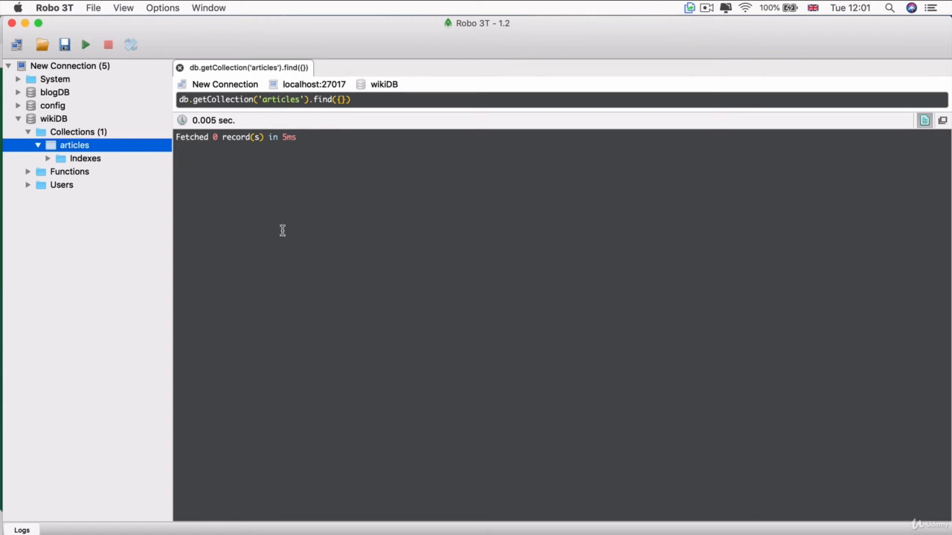
View the articles documents again, examine the find query and expand the record's fields
{"action": "right_click", "coordinate": [76, 148]}
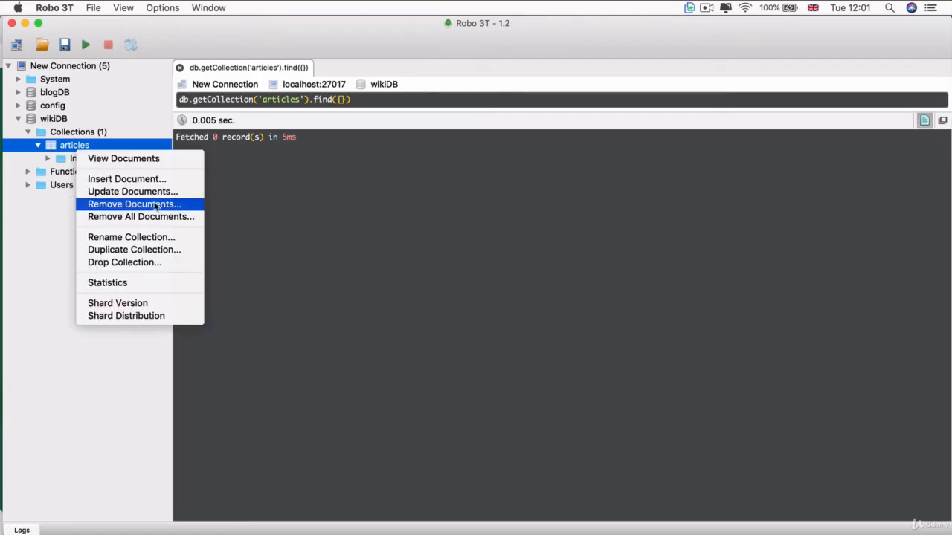
{"action": "left_click", "coordinate": [182, 160]}
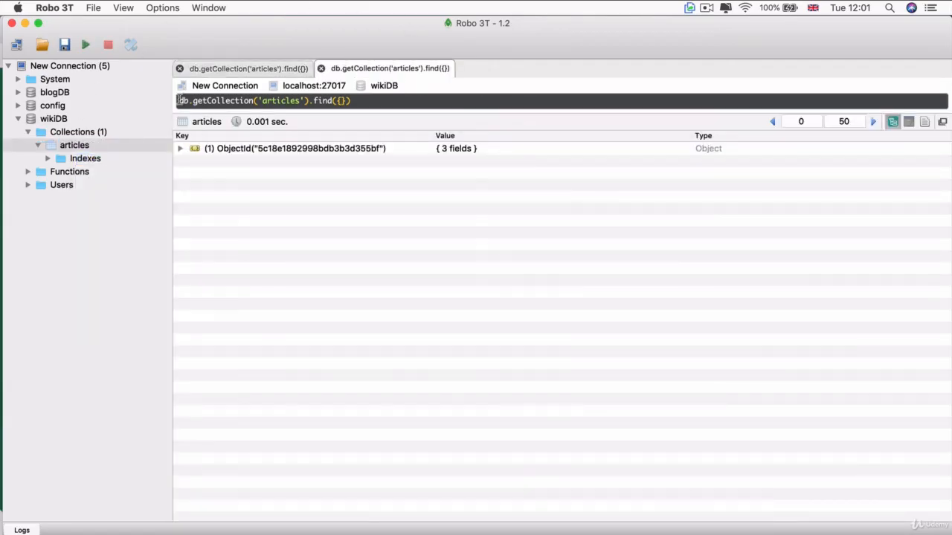
{"action": "left_click_drag", "start_coordinate": [355, 100], "coordinate": [159, 97]}
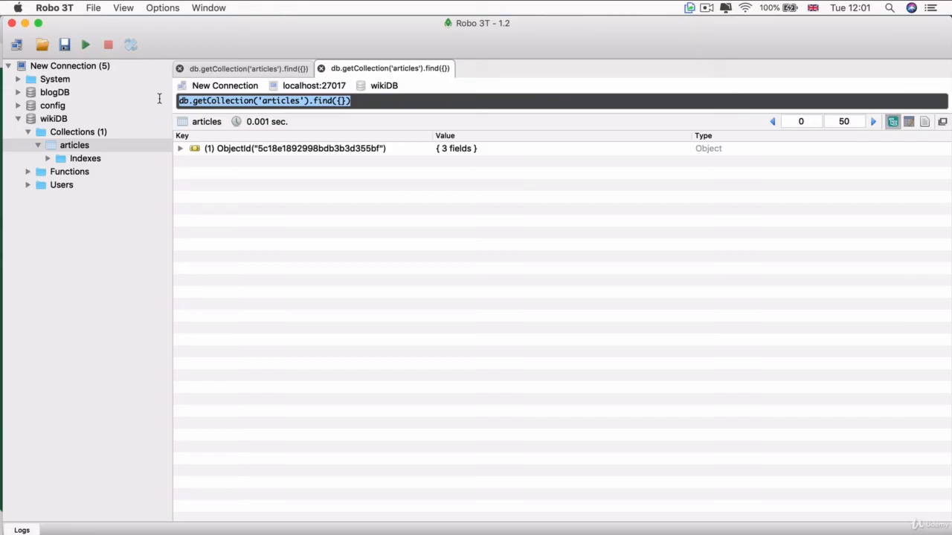
{"action": "left_click", "coordinate": [393, 100]}
{"action": "left_click_drag", "start_coordinate": [261, 101], "coordinate": [300, 102]}
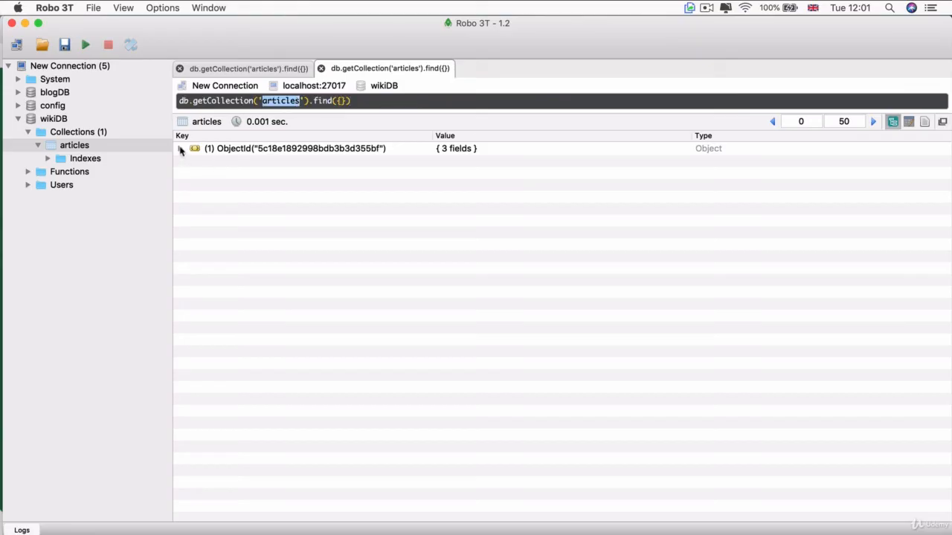
{"action": "left_click", "coordinate": [180, 149]}
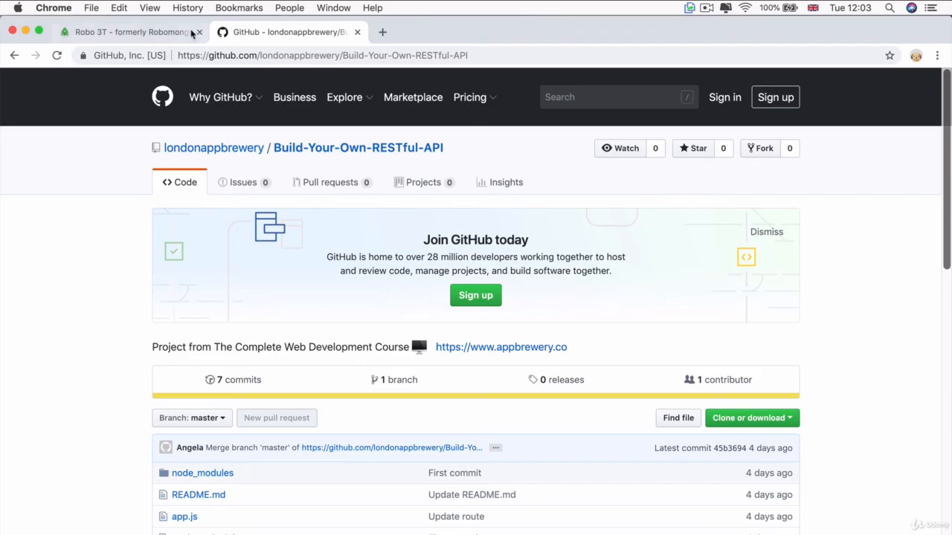
In Chrome, find the Example Documents in the README of GitHub's londonappbrewery/Build-Your-Own-RESTful-API repository and select all three of them
{"action": "left_click_drag", "start_coordinate": [179, 54], "coordinate": [532, 49]}
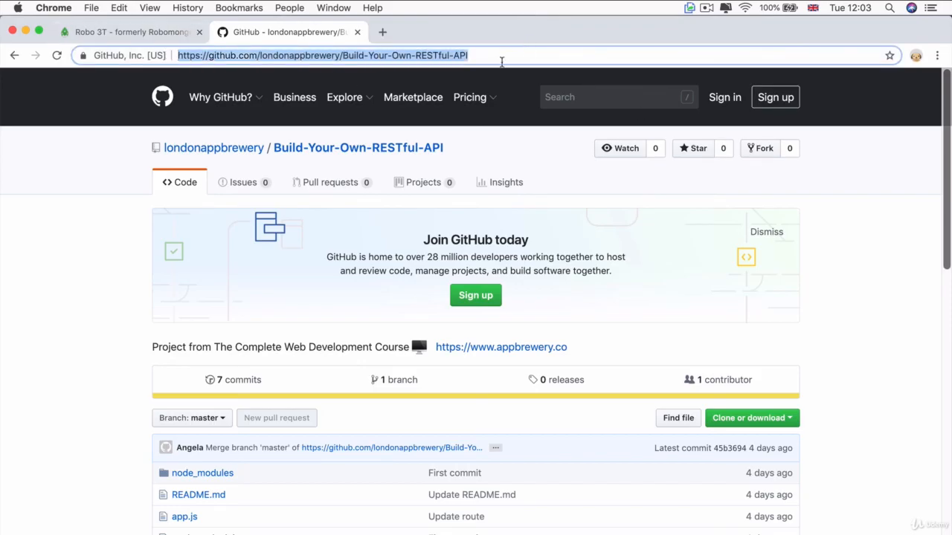
{"action": "left_click", "coordinate": [502, 54]}
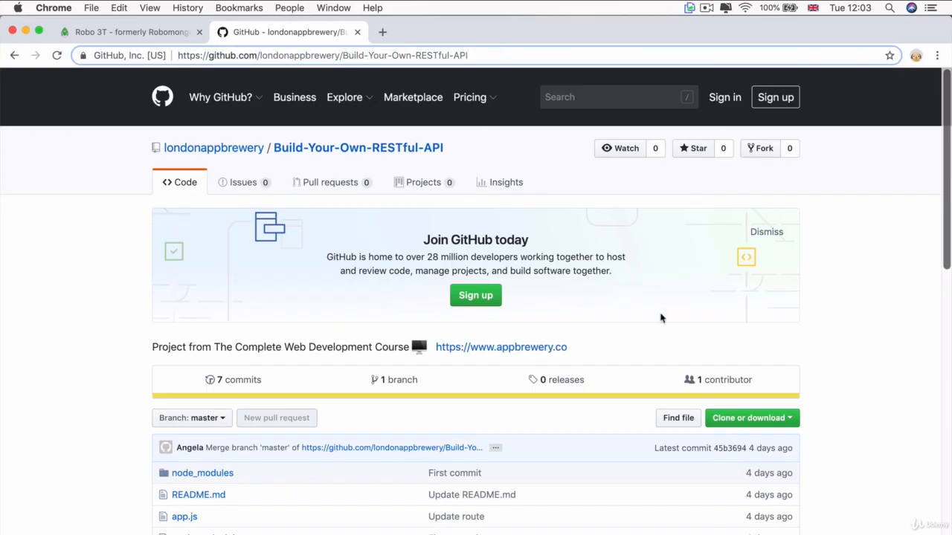
{"action": "scroll", "coordinate": [807, 383], "scroll_direction": "down", "scroll_amount": 2}
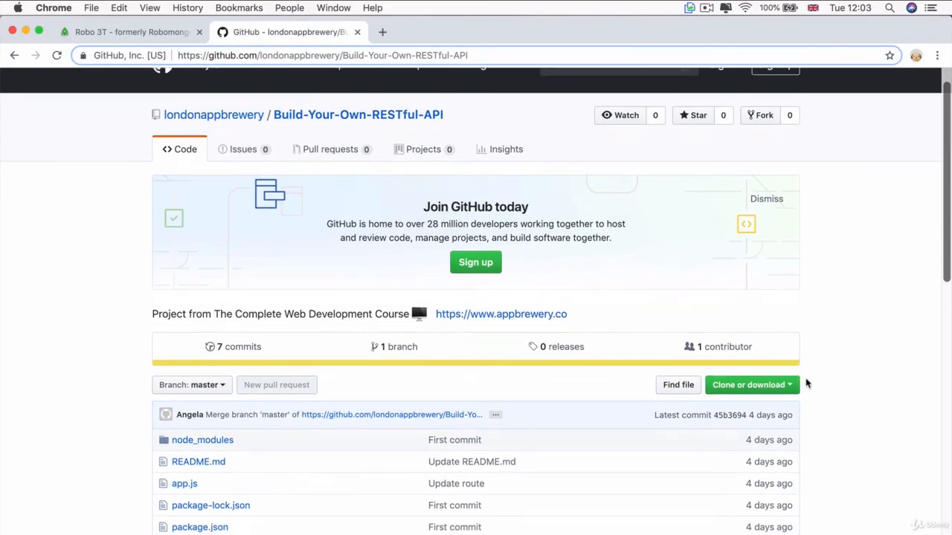
{"action": "scroll", "coordinate": [806, 383], "scroll_direction": "down", "scroll_amount": 15}
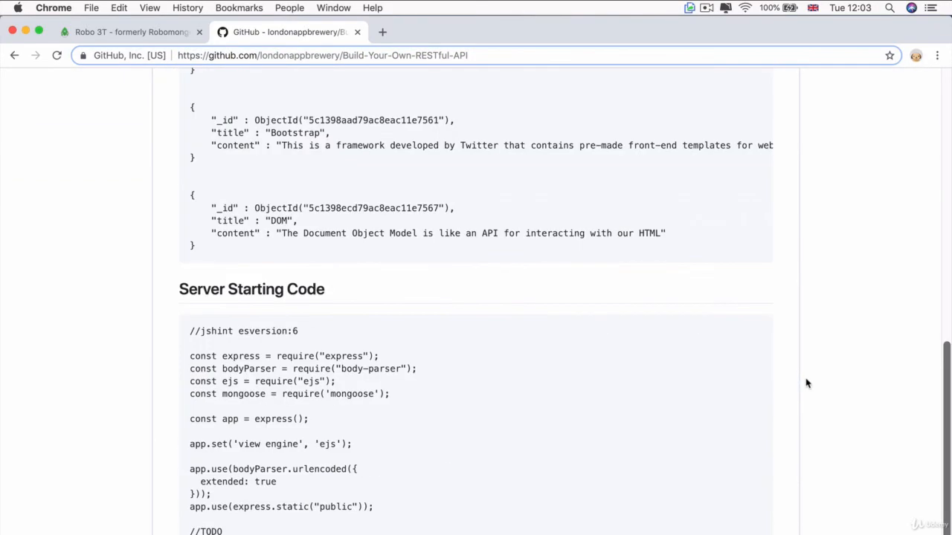
{"action": "scroll", "coordinate": [807, 383], "scroll_direction": "up", "scroll_amount": 20}
{"action": "scroll", "coordinate": [806, 383], "scroll_direction": "down", "scroll_amount": 10}
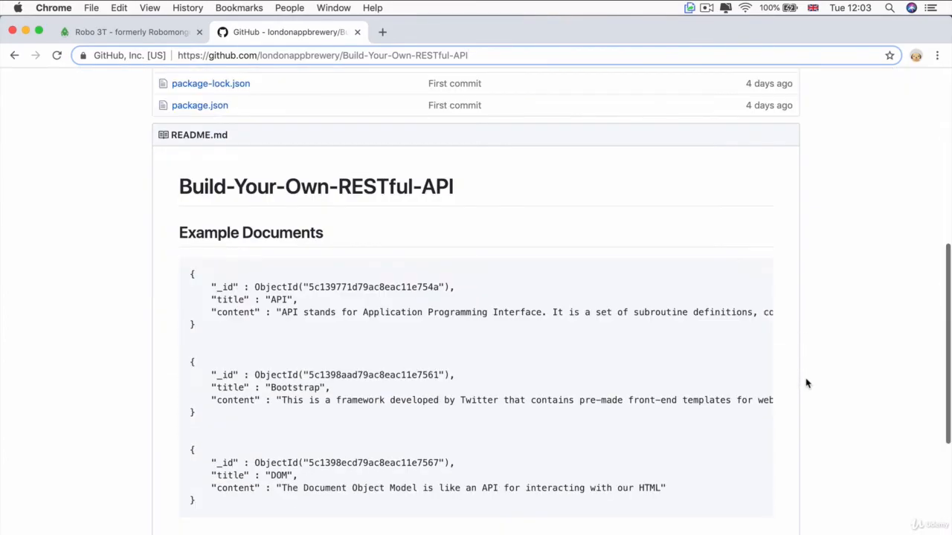
{"action": "scroll", "coordinate": [807, 383], "scroll_direction": "down", "scroll_amount": 3}
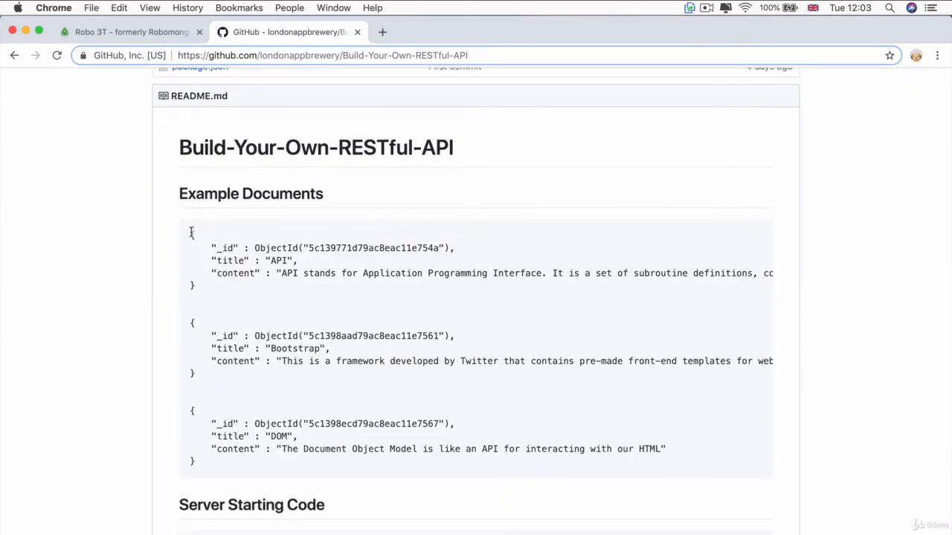
{"action": "left_click_drag", "start_coordinate": [191, 233], "coordinate": [217, 471]}
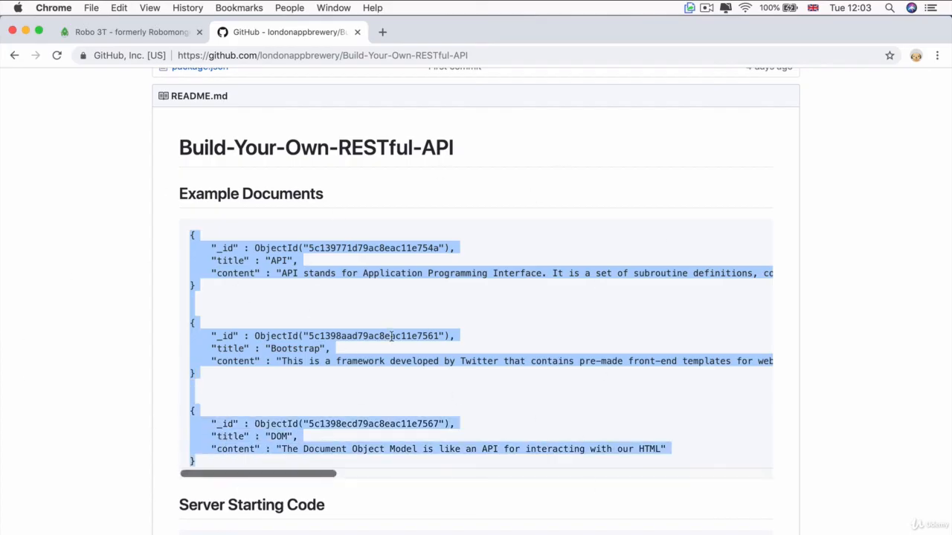
Switch to Robo 3T, start inserting a document into the articles collection and replace its empty braces with the three copied example documents
{"action": "key", "text": "super+Tab"}
{"action": "key", "text": "super+Tab"}
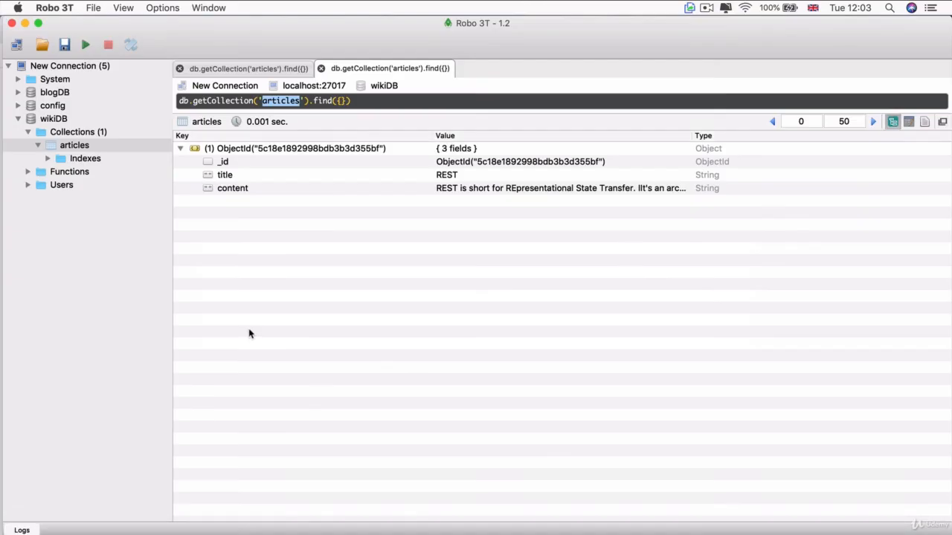
{"action": "right_click", "coordinate": [78, 151]}
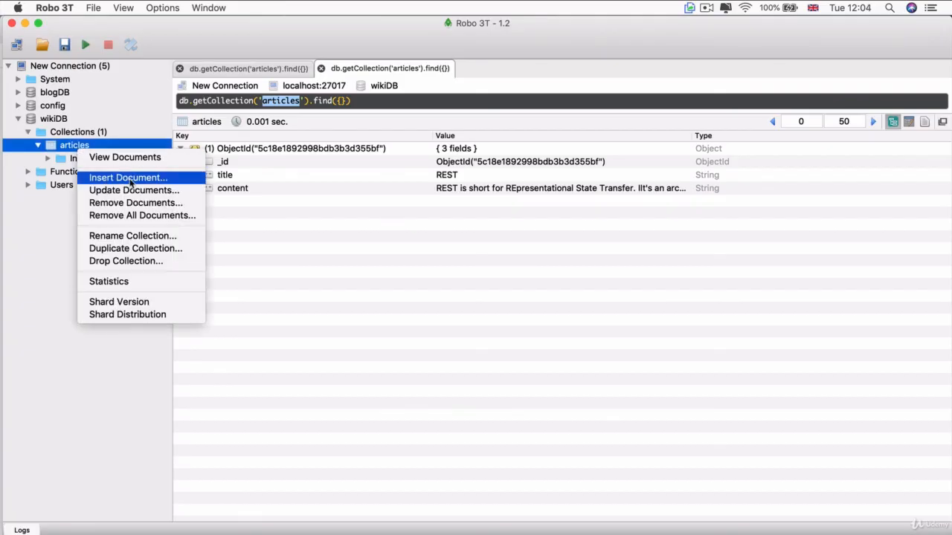
{"action": "left_click", "coordinate": [167, 180]}
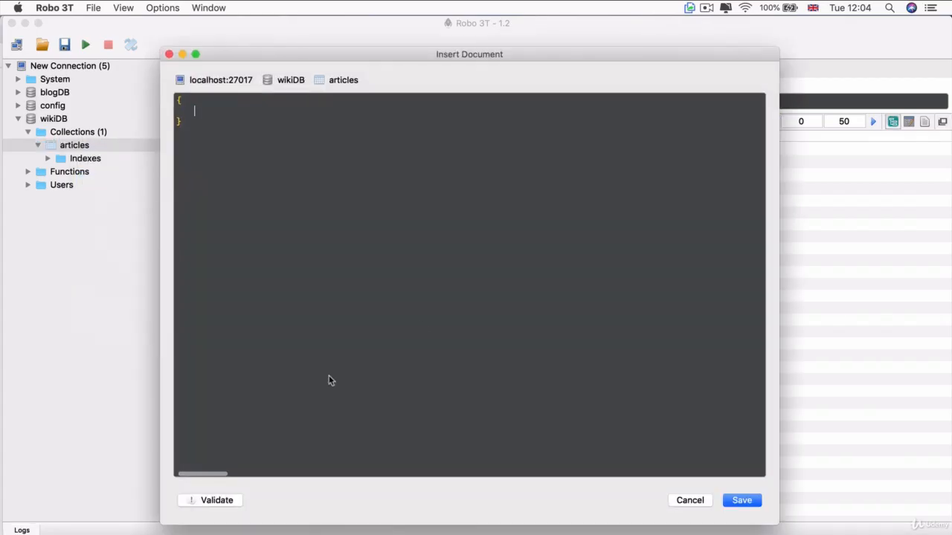
{"action": "left_click_drag", "start_coordinate": [173, 162], "coordinate": [119, 82]}
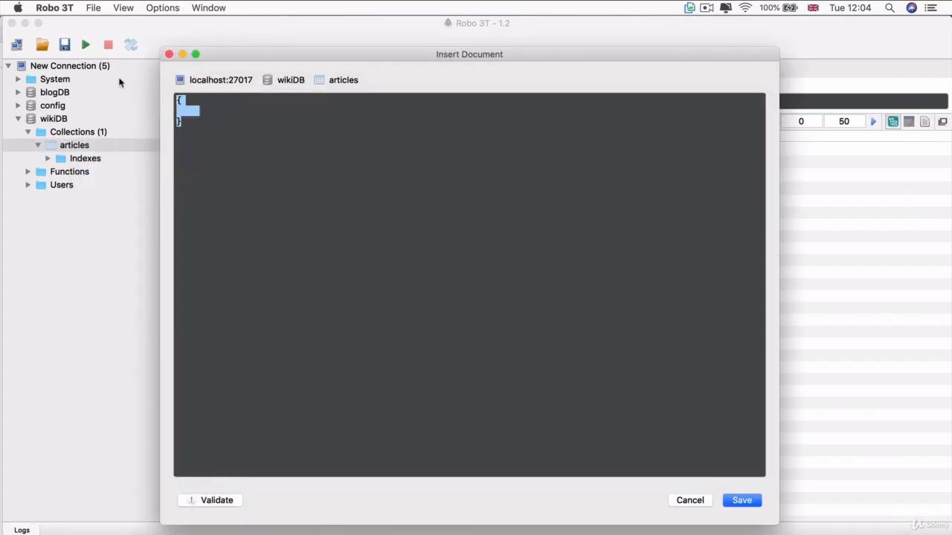
{"action": "key", "text": "BackSpace"}
{"action": "type", "text": "{     \"_id\" : ObjectId(\"5c139771d79ac8eac11e754a\"),     \"title\" : \"API\",     \"content\" : \"API stands for Application Programming Interface. It is a set of subroutine definitions, communication protocols, and tools for building software. In general terms, it is a set of clearly defined methods of communication among various components. A good API makes it easier to develop a computer program by providing all the building blocks, which are then put together by the programmer.\" }   {     \"_id\" : ObjectId(\"5c1398aad79ac8eac11e7561\"),     \"title\" : \"Bootstrap\",     \"content\" : \"This is a framework developed by Twitter that contains pre-made front-end templates for web design\" }   {     \"_id\" : ObjectId(\"5c1398ecd79ac8eac11e7567\"),     \"title\" : \"DOM\",     \"content\" : \"The Document Object Model is like an API for interacting with our HTML\" }"}
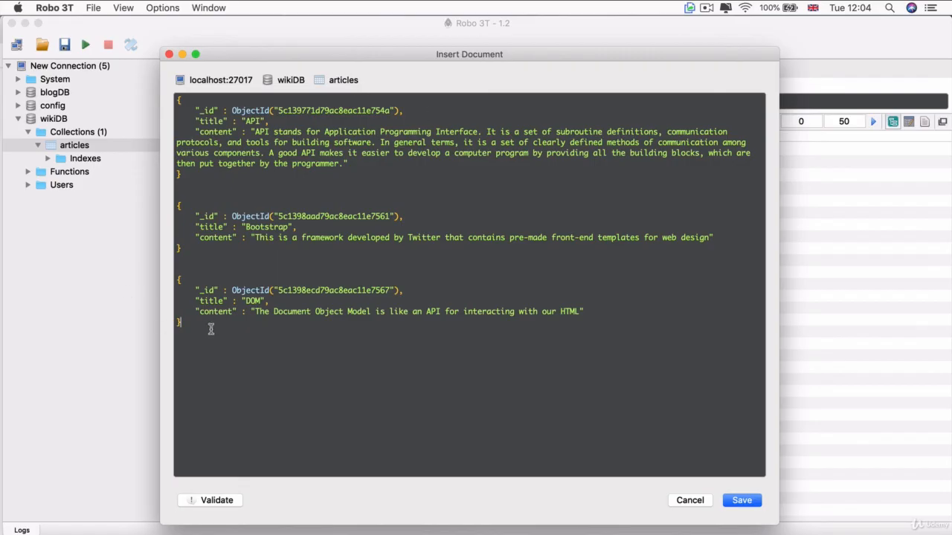
Review the title fields of the API, Bootstrap and DOM documents and save all three to the articles collection
{"action": "left_click_drag", "start_coordinate": [211, 330], "coordinate": [160, 93]}
{"action": "left_click", "coordinate": [214, 165]}
{"action": "double_click", "coordinate": [206, 122]}
{"action": "left_click_drag", "start_coordinate": [257, 121], "coordinate": [285, 121]}
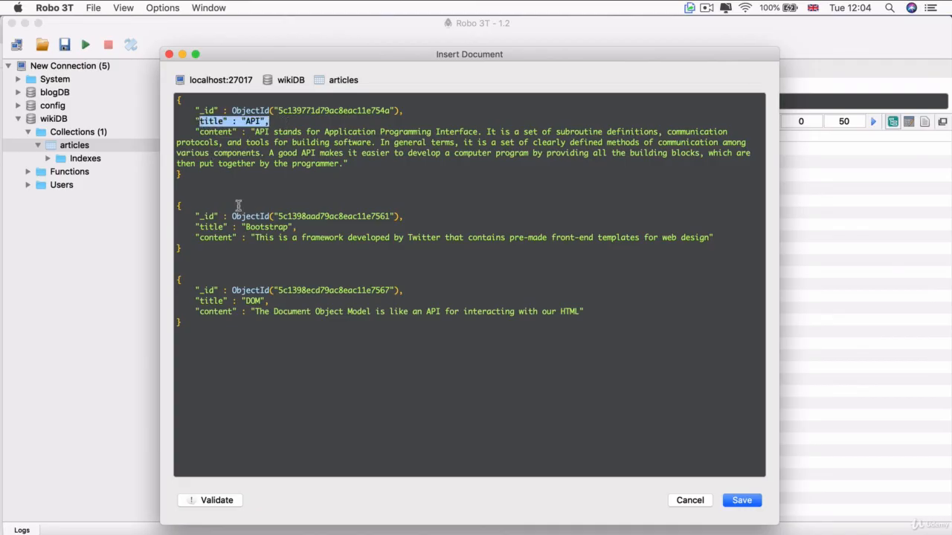
{"action": "left_click_drag", "start_coordinate": [199, 227], "coordinate": [297, 227]}
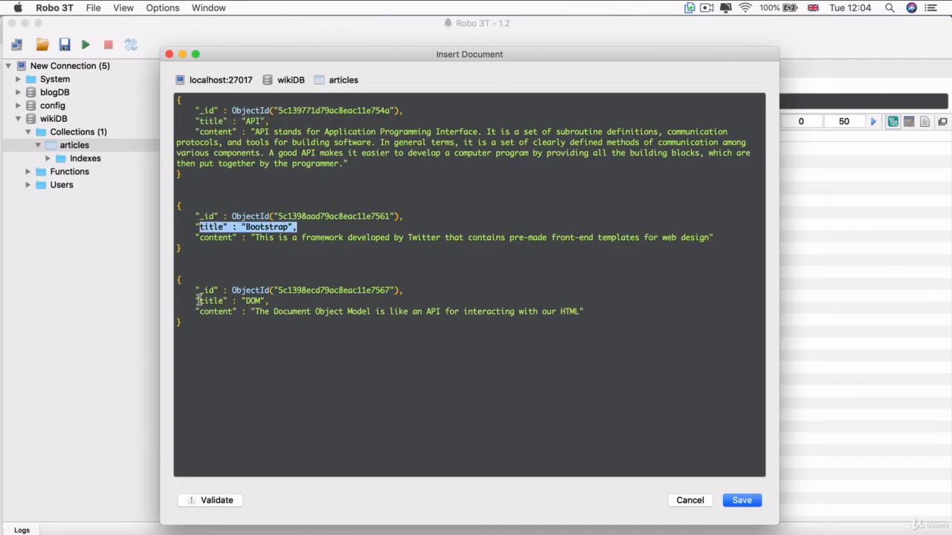
{"action": "left_click_drag", "start_coordinate": [199, 301], "coordinate": [283, 301]}
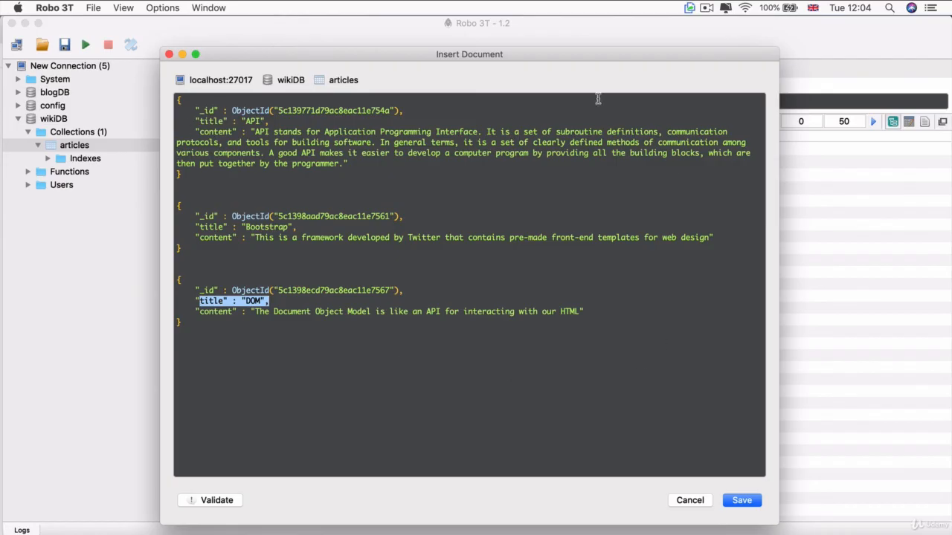
{"action": "left_click", "coordinate": [729, 502]}
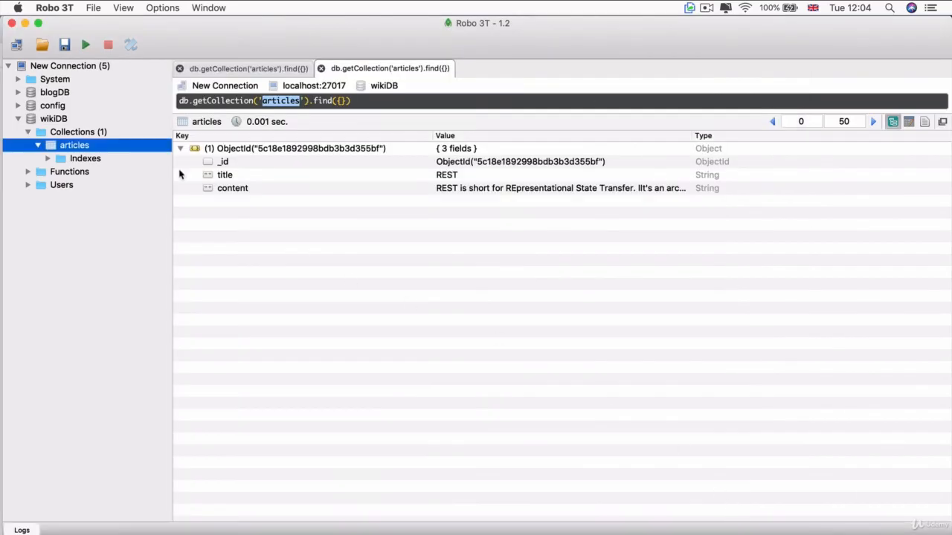
View the articles collection's documents in a fresh query to check the newly inserted records
{"action": "right_click", "coordinate": [109, 149]}
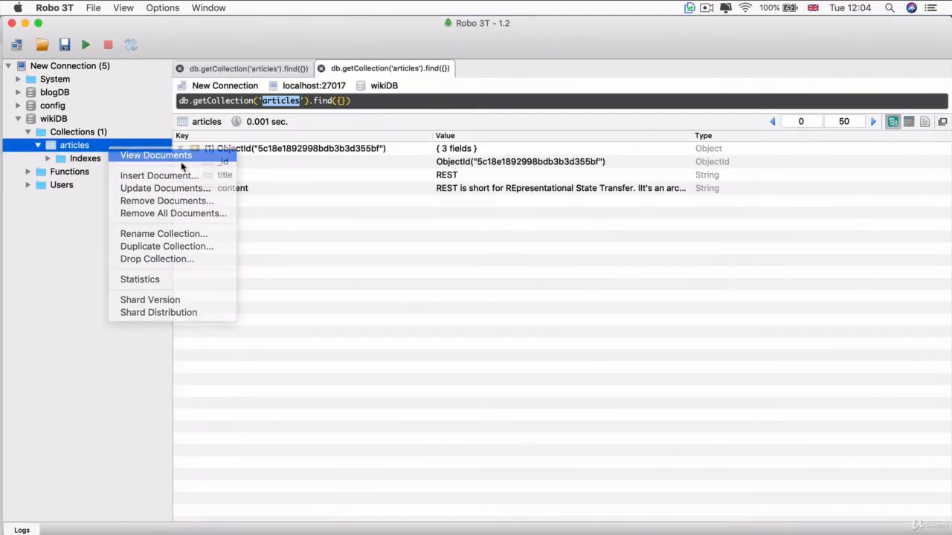
{"action": "left_click", "coordinate": [149, 156]}
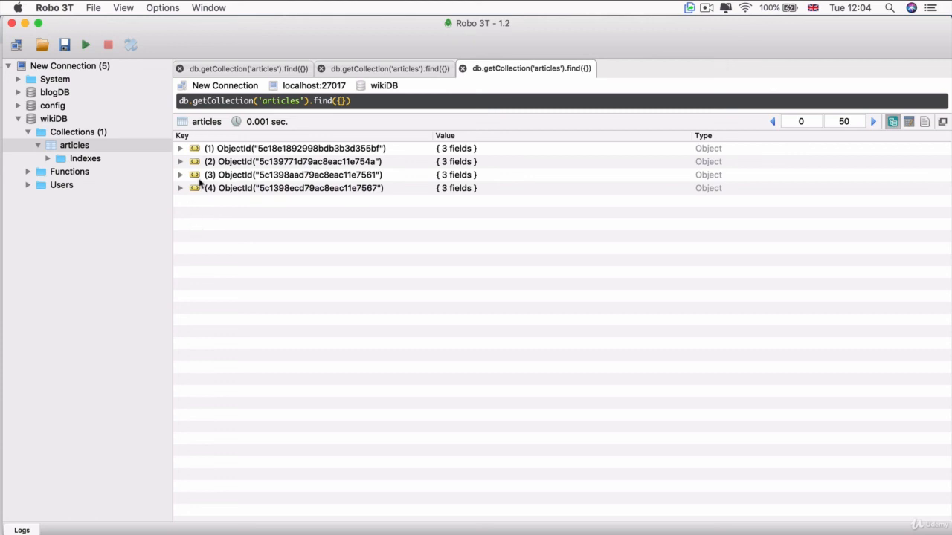